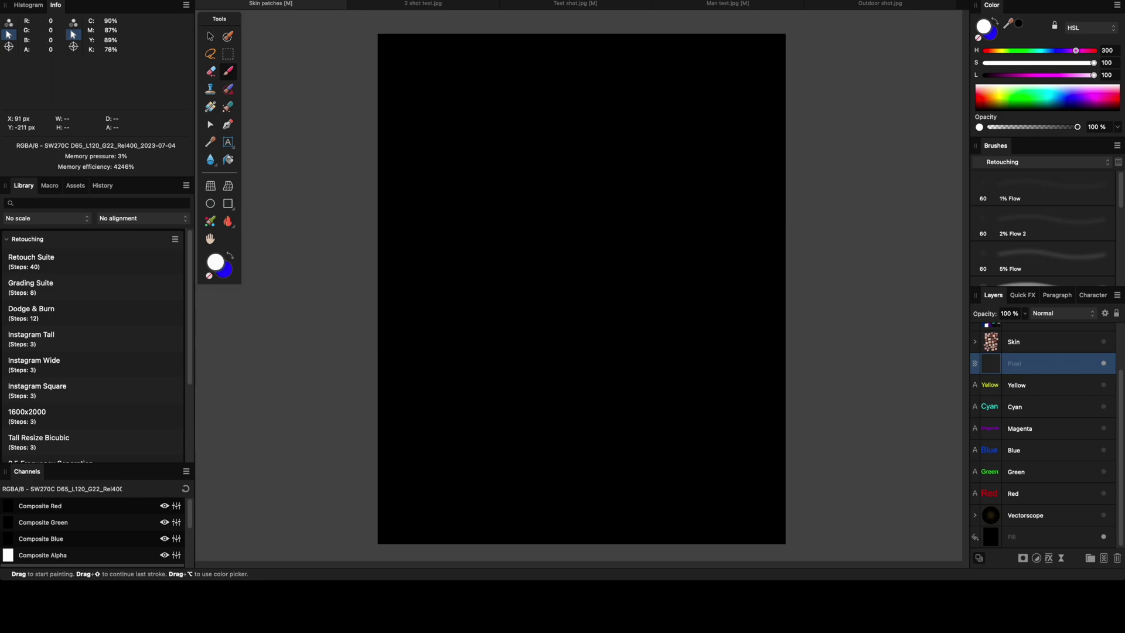
# Show the Scope panel in Vectorscope mode and dock it beside the Info panel.
pyautogui.click(398, 6)
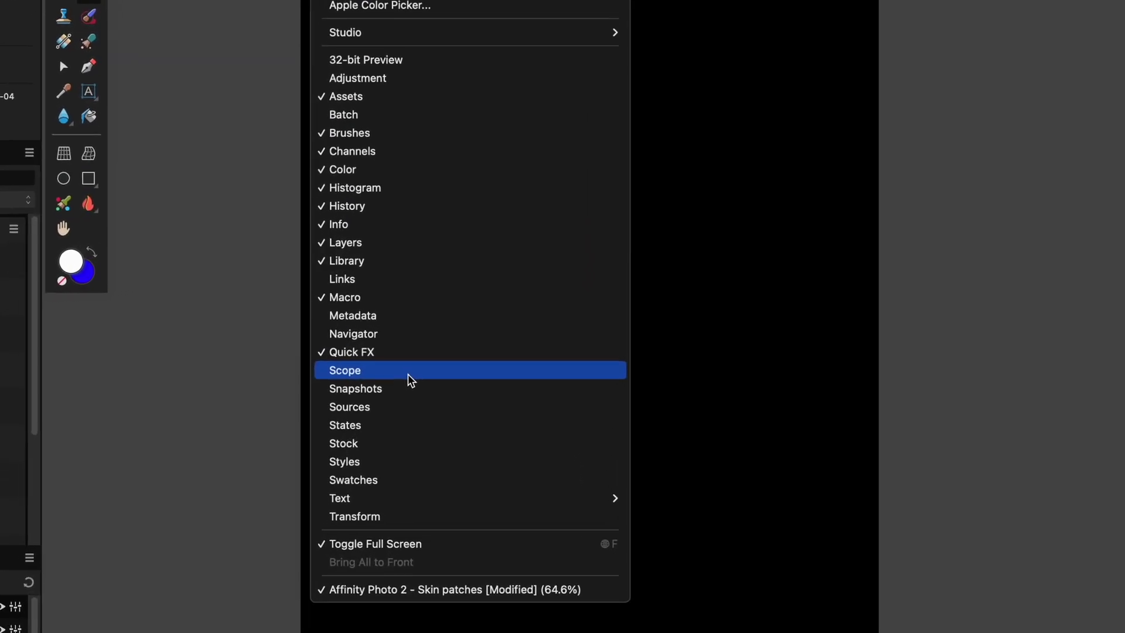
pyautogui.click(436, 350)
pyautogui.moveTo(403, 68); pyautogui.dragTo(296, 98)
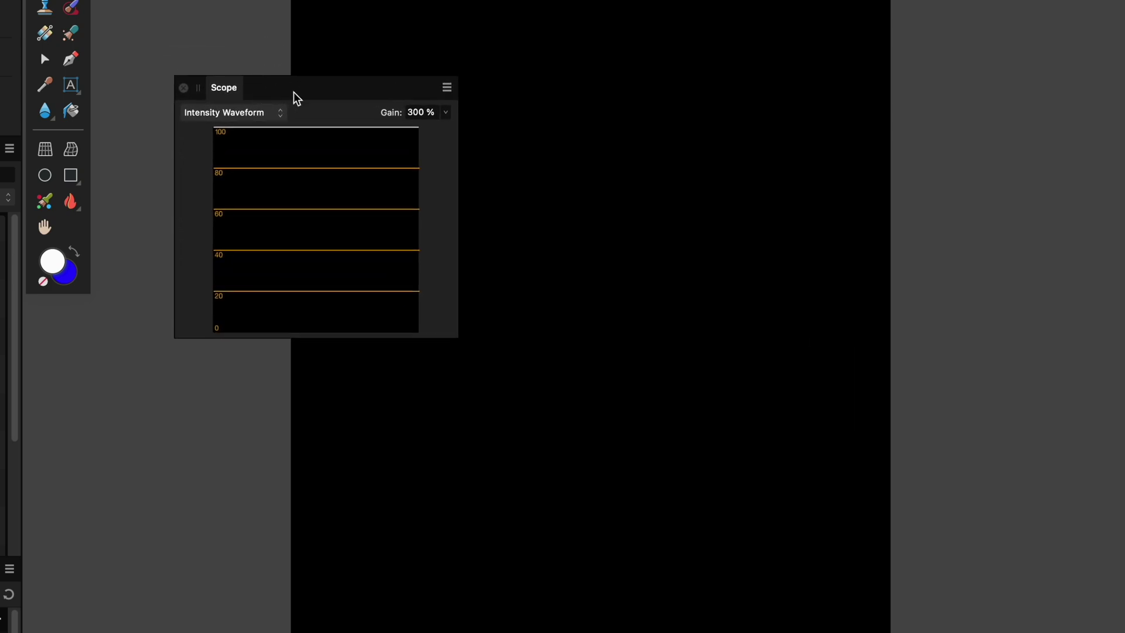
pyautogui.click(277, 116)
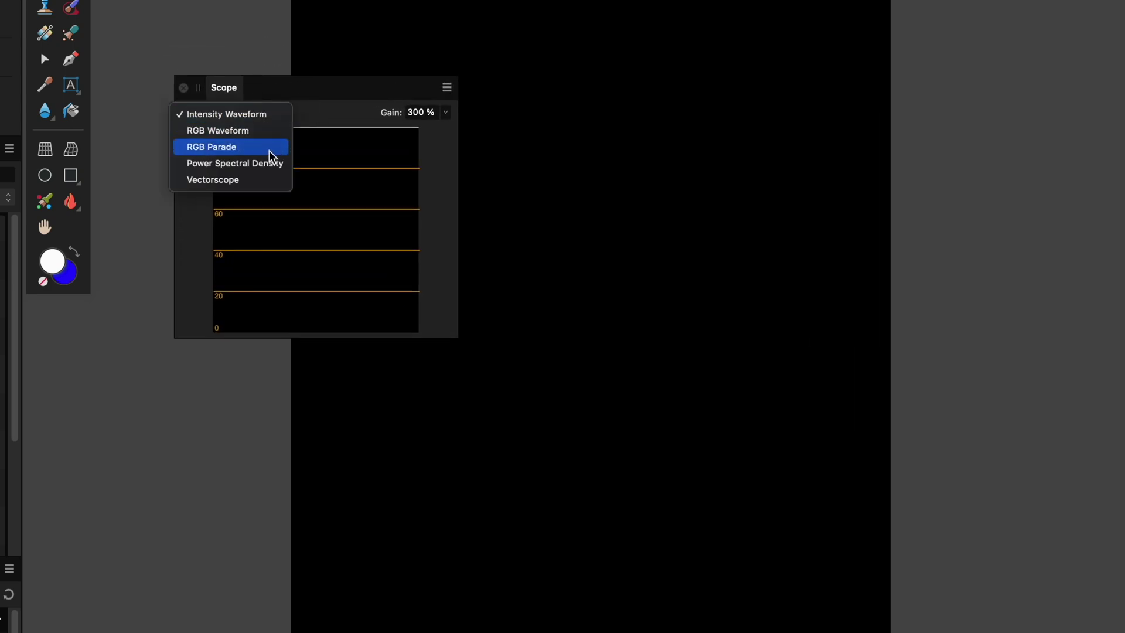
pyautogui.click(267, 189)
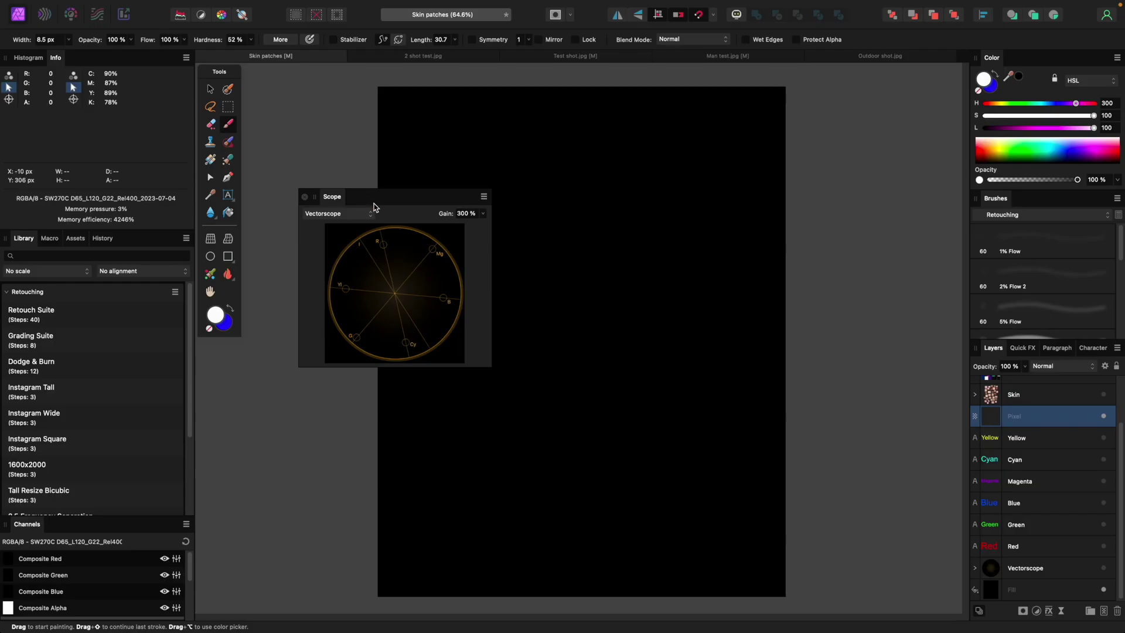
pyautogui.moveTo(253, 82); pyautogui.dragTo(56, 0)
pyautogui.moveTo(222, 113); pyautogui.dragTo(131, 57)
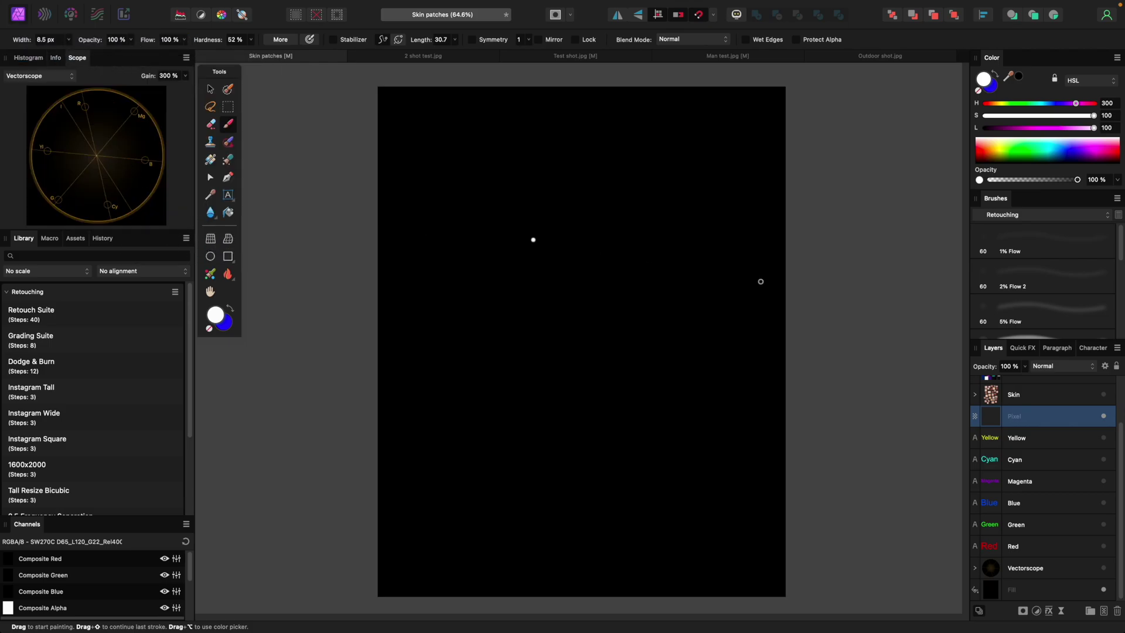
# Make the Vectorscope, Red, Green, Blue, Magenta, Cyan and Yellow layers visible on the canvas.
pyautogui.click(1104, 568)
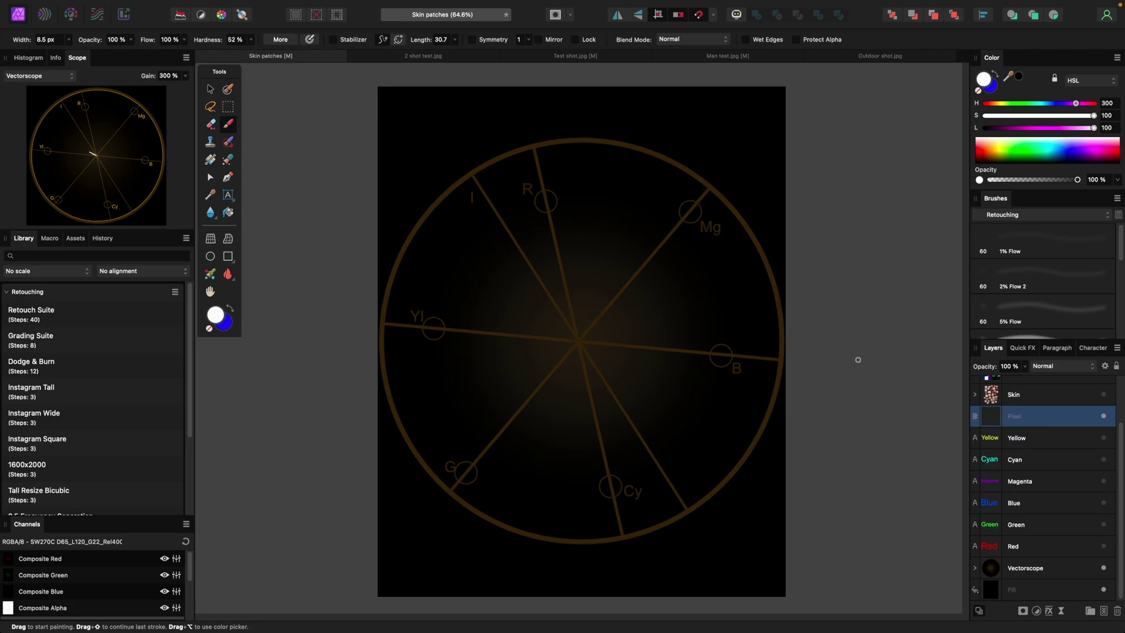
pyautogui.click(1105, 547)
pyautogui.click(1105, 526)
pyautogui.click(1104, 503)
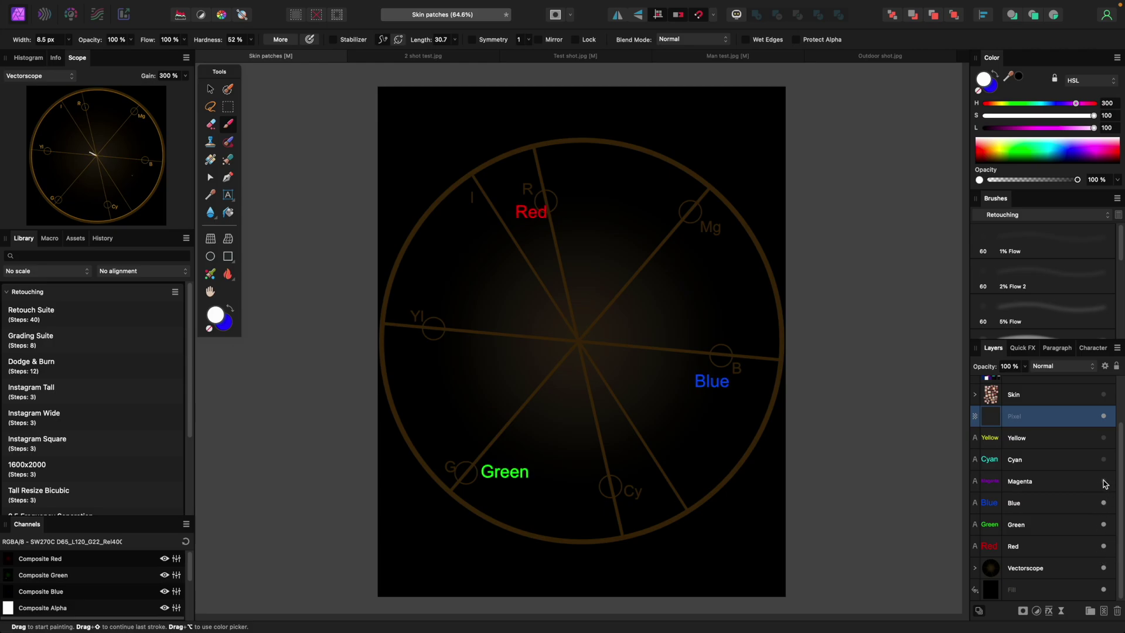
pyautogui.click(1104, 481)
pyautogui.click(1104, 459)
pyautogui.click(1104, 438)
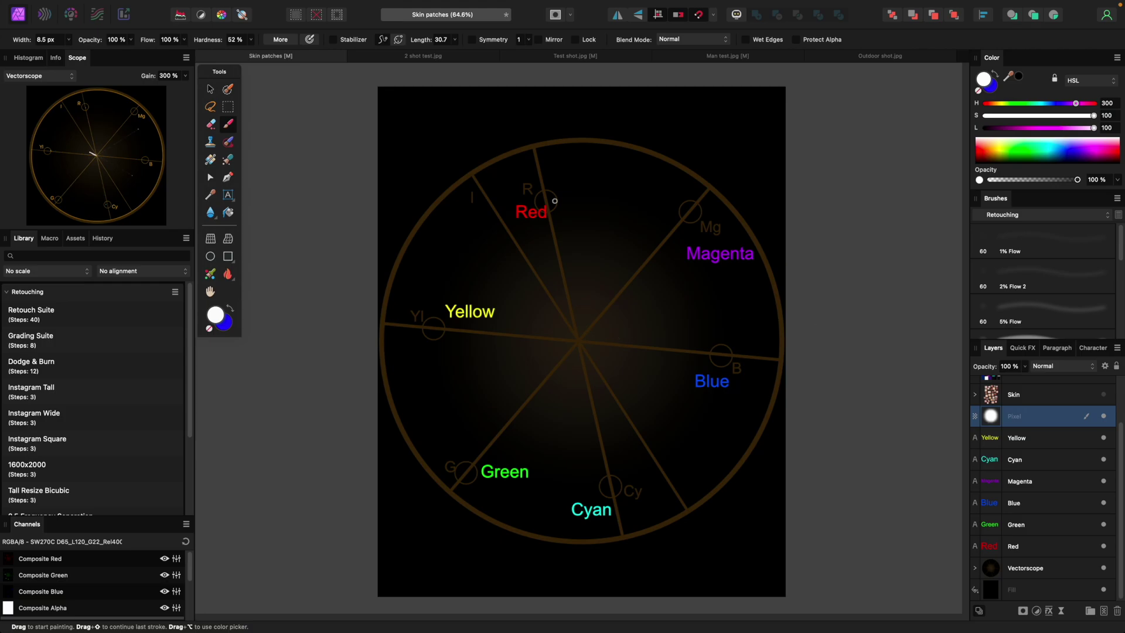
# Paint a trial white arc from Red past Magenta to Blue and a small curve around the centre, undoing each.
pyautogui.moveTo(555, 201)
pyautogui.mouseDown()
pyautogui.moveTo(633, 200)
pyautogui.moveTo(701, 226)
pyautogui.moveTo(720, 331)
pyautogui.mouseUp()
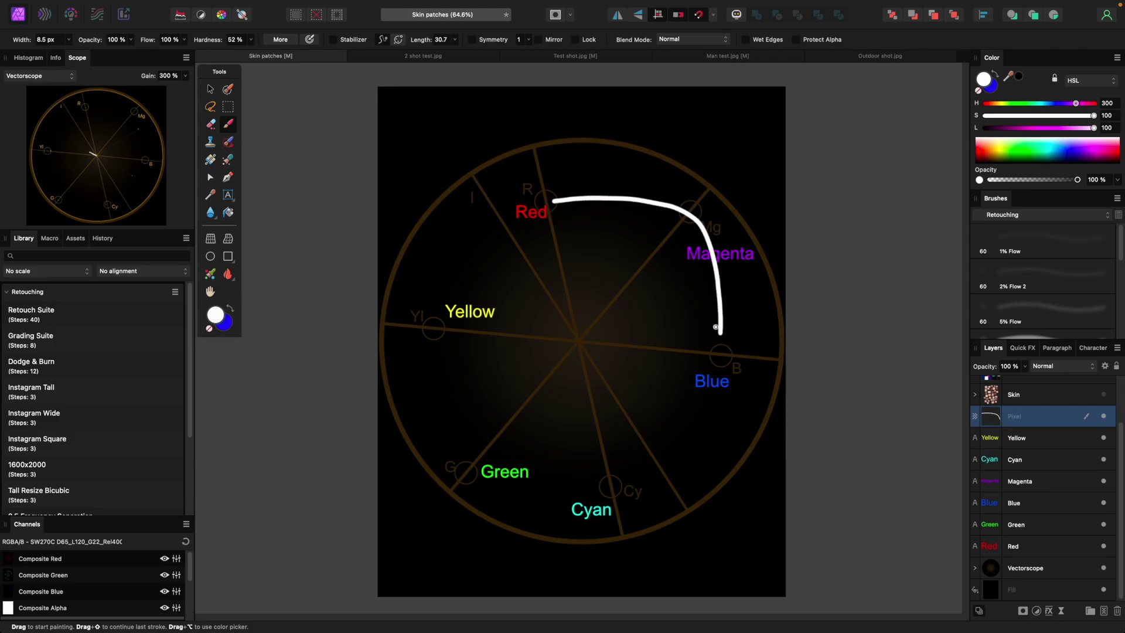
pyautogui.press('super+z')
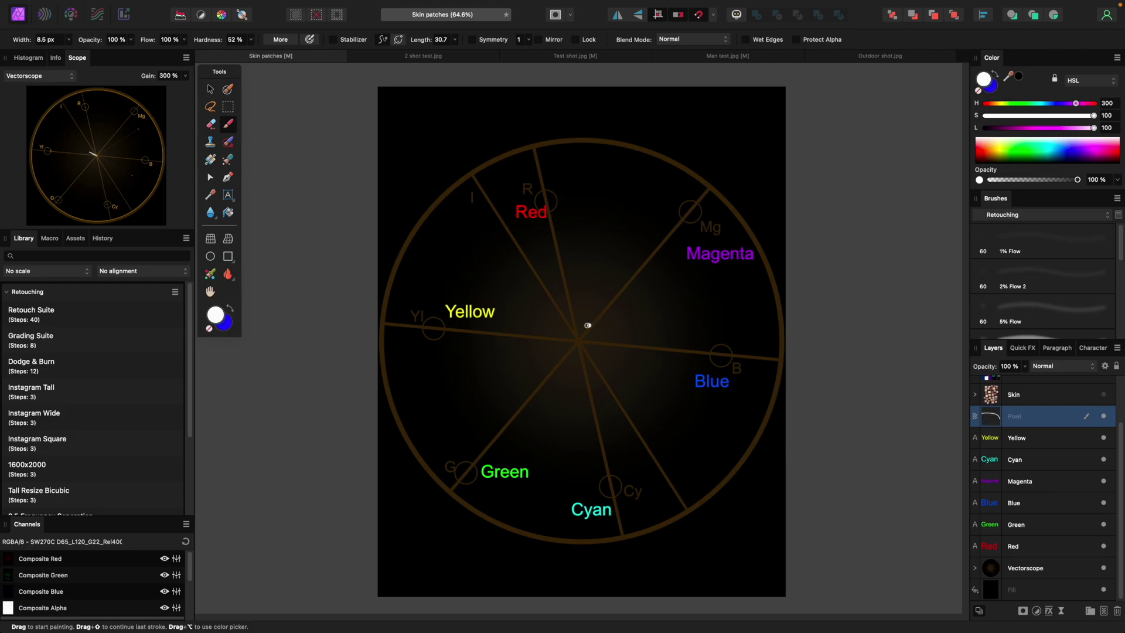
pyautogui.moveTo(575, 327)
pyautogui.mouseDown()
pyautogui.moveTo(591, 330)
pyautogui.moveTo(581, 357)
pyautogui.moveTo(561, 348)
pyautogui.mouseUp()
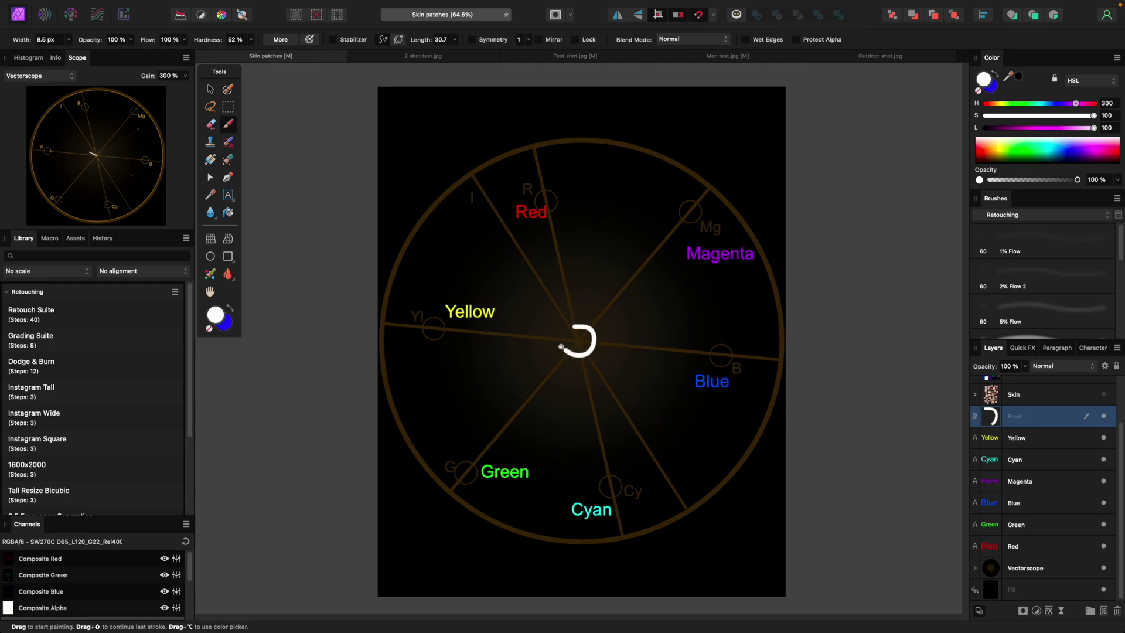
pyautogui.press('super+z')
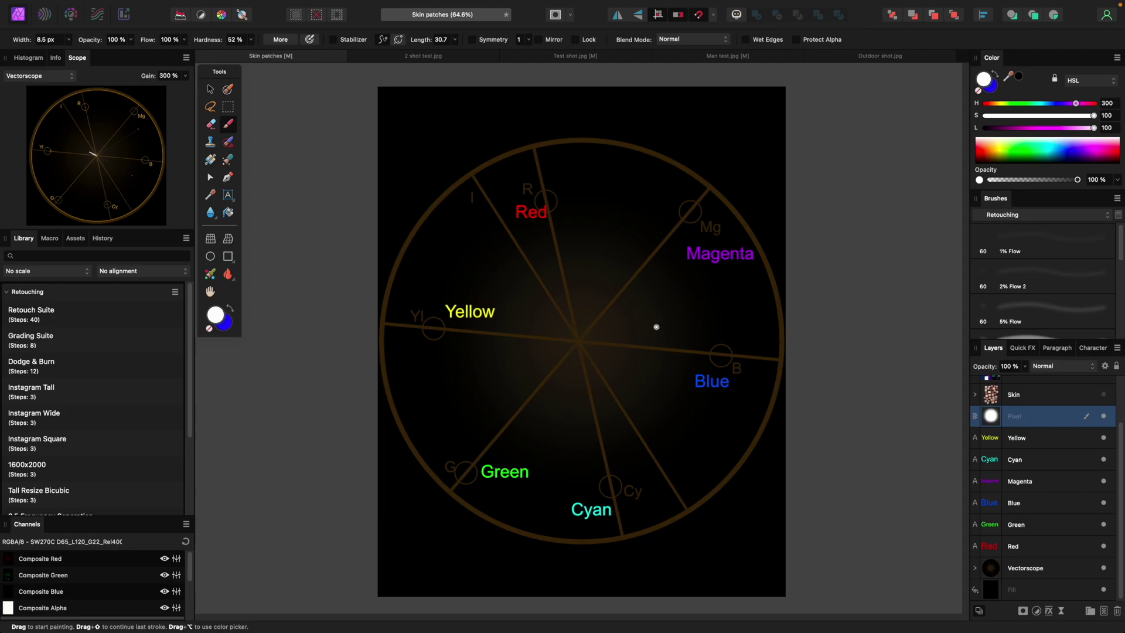
# Paint small white dabs on the Red marker and between the centre and the Red and Magenta markers of the diagram.
pyautogui.click(738, 315)
pyautogui.moveTo(572, 246); pyautogui.dragTo(577, 252)
pyautogui.moveTo(582, 217)
pyautogui.mouseDown()
pyautogui.moveTo(612, 210)
pyautogui.moveTo(634, 221)
pyautogui.mouseUp()
pyautogui.press('super+z')
pyautogui.click(545, 202)
pyautogui.moveTo(562, 268); pyautogui.dragTo(564, 275)
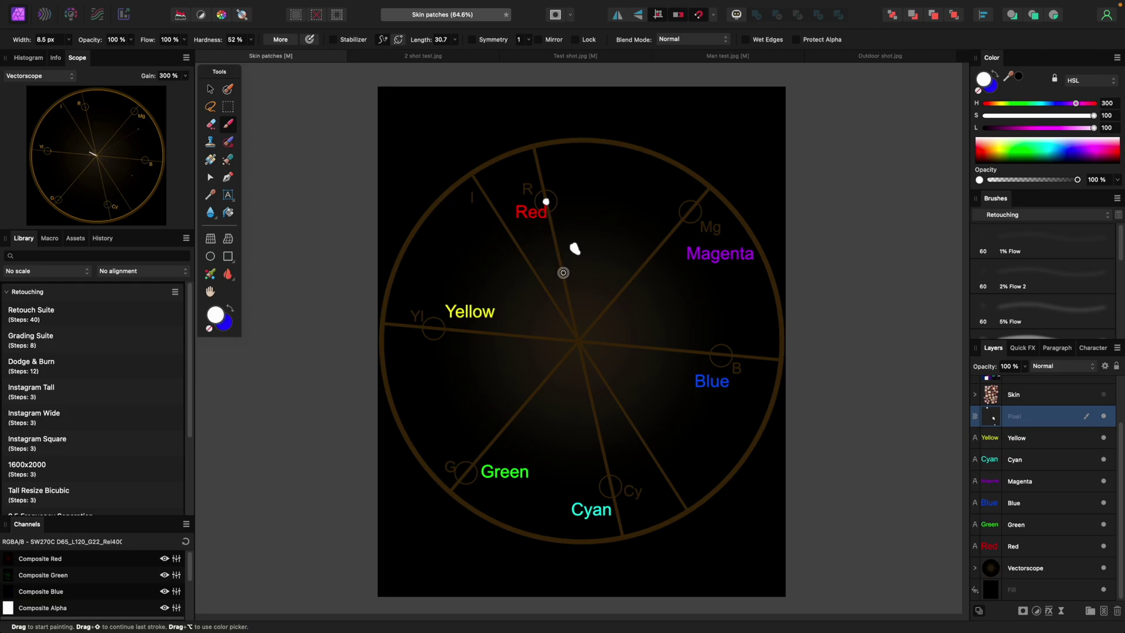
pyautogui.click(586, 298)
pyautogui.moveTo(592, 274); pyautogui.dragTo(595, 273)
pyautogui.moveTo(636, 223); pyautogui.dragTo(639, 219)
# Hide all layers from Yellow down to and including the black Fill layer.
pyautogui.moveTo(1103, 438); pyautogui.dragTo(1106, 592)
pyautogui.click(1107, 592)
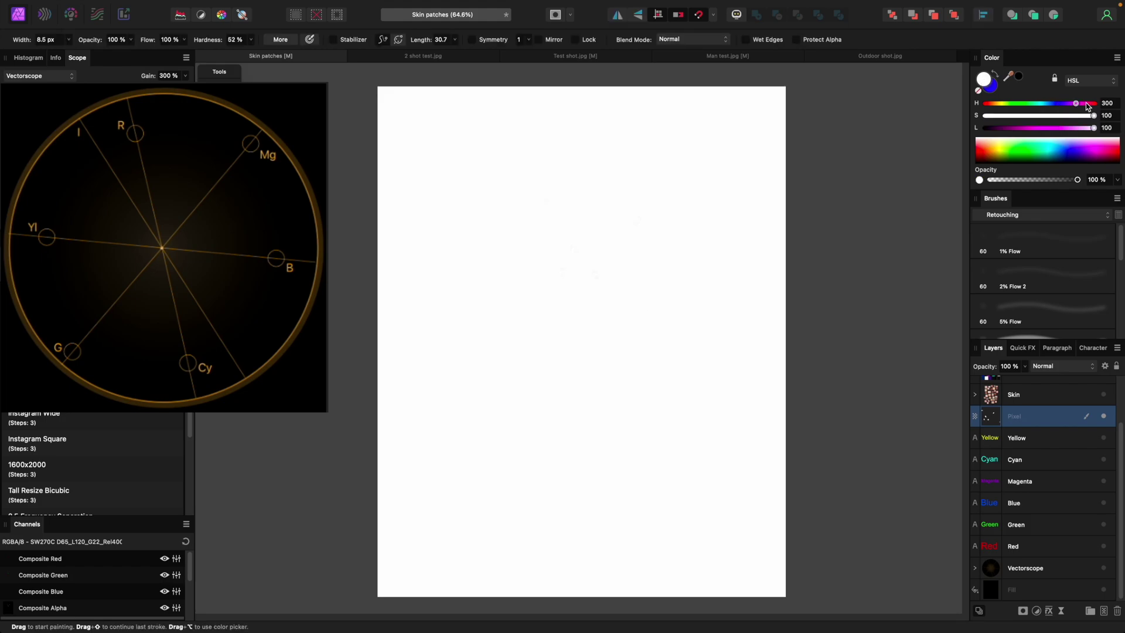
# Set the colour to HSL 339, 86, 58 and paint a pink patch above the canvas centre with a 45.4 px brush.
pyautogui.moveTo(1076, 104)
pyautogui.mouseDown()
pyautogui.moveTo(1088, 103)
pyautogui.moveTo(1048, 128)
pyautogui.moveTo(1079, 116)
pyautogui.mouseUp()
pyautogui.click(621, 234)
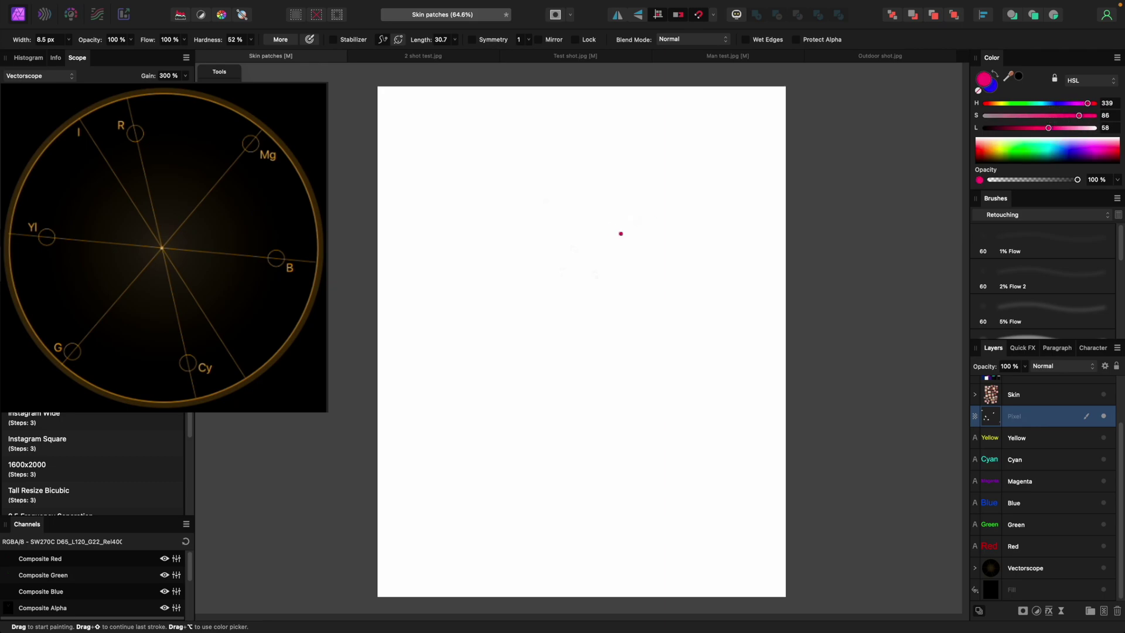
pyautogui.press(']')
pyautogui.press(']')
pyautogui.press(']')
pyautogui.press(']')
pyautogui.moveTo(603, 249)
pyautogui.mouseDown()
pyautogui.moveTo(578, 235)
pyautogui.moveTo(604, 261)
pyautogui.moveTo(584, 237)
pyautogui.moveTo(554, 262)
pyautogui.moveTo(603, 250)
pyautogui.moveTo(577, 251)
pyautogui.moveTo(606, 221)
pyautogui.moveTo(610, 266)
pyautogui.mouseUp()
pyautogui.click(662, 297)
pyautogui.press('super+z')
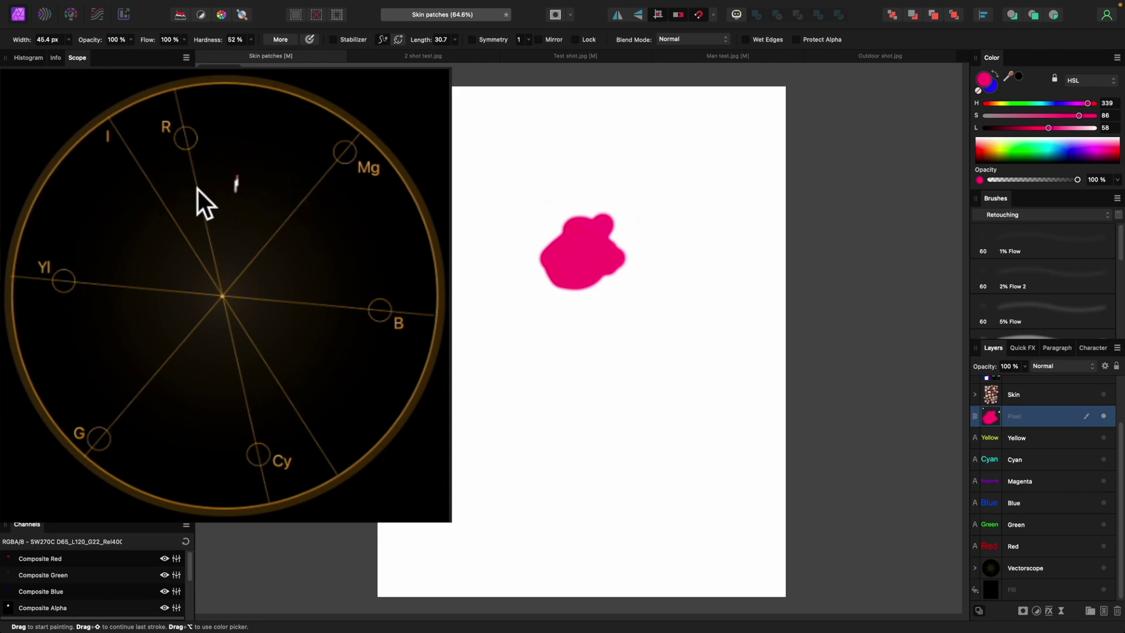
# Paint a red patch with HSL 360, 100, 50 above and left of the pink one, and another with saturation 59 below it.
pyautogui.moveTo(1088, 103)
pyautogui.mouseDown()
pyautogui.moveTo(1094, 116)
pyautogui.moveTo(1039, 139)
pyautogui.mouseUp()
pyautogui.moveTo(556, 183)
pyautogui.mouseDown()
pyautogui.moveTo(514, 158)
pyautogui.moveTo(473, 214)
pyautogui.moveTo(447, 213)
pyautogui.mouseUp()
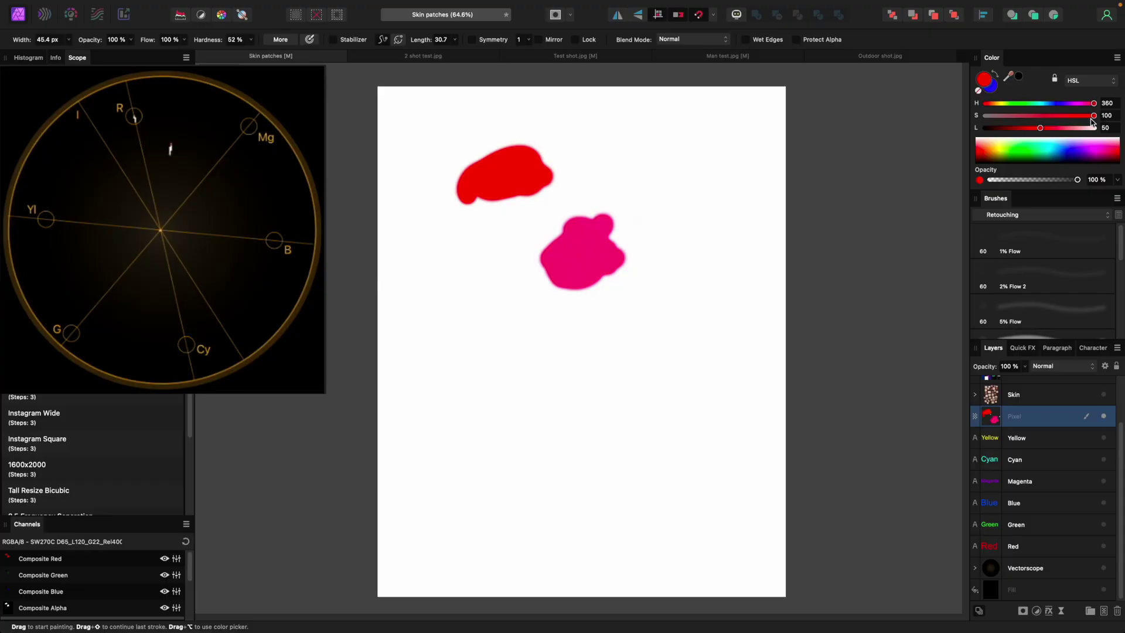
pyautogui.moveTo(1093, 116); pyautogui.dragTo(1050, 116)
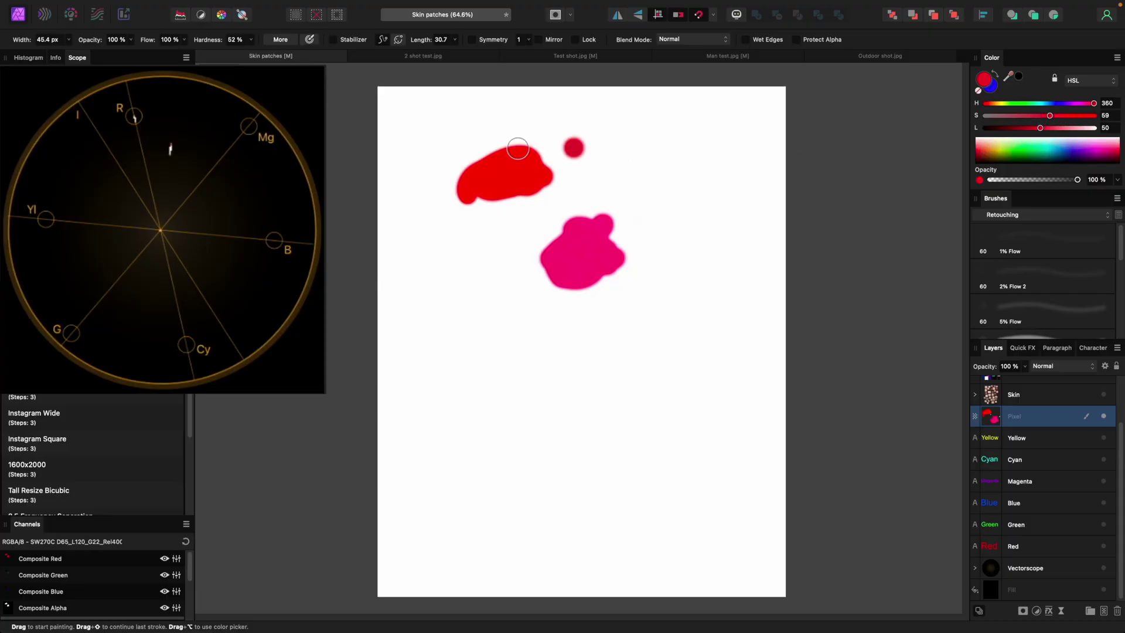
pyautogui.click(635, 368)
pyautogui.moveTo(636, 369)
pyautogui.mouseDown()
pyautogui.moveTo(595, 370)
pyautogui.moveTo(648, 358)
pyautogui.mouseUp()
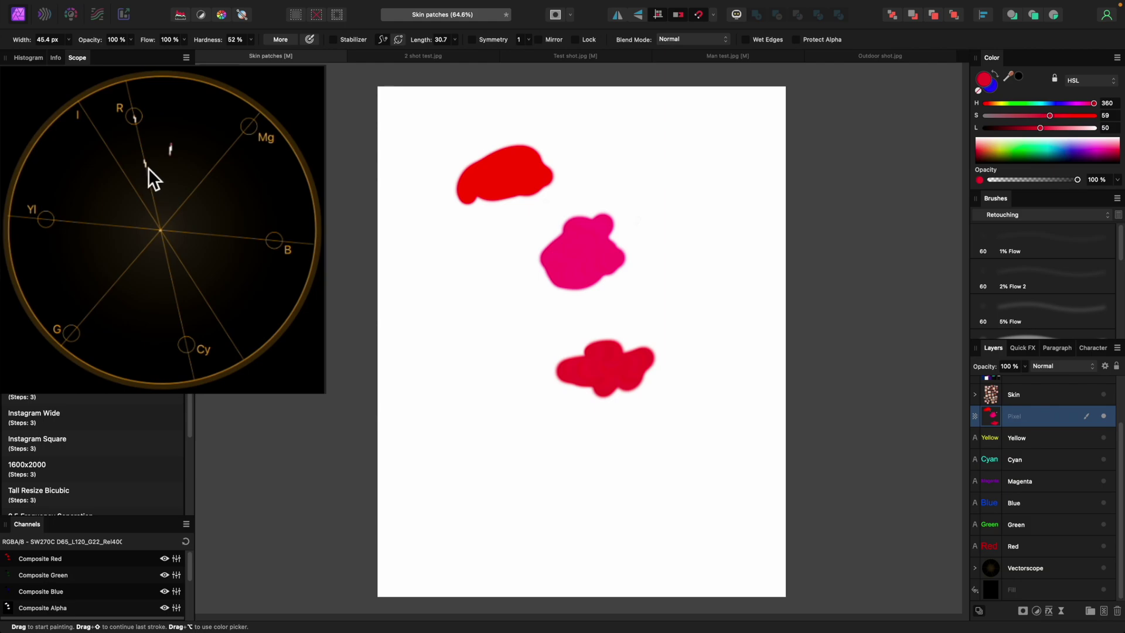
# Paint a magenta patch with hue 304 and saturation 59 beside the pink one, and one with HSL 300, 100, 50 above it.
pyautogui.moveTo(1093, 103); pyautogui.dragTo(1077, 103)
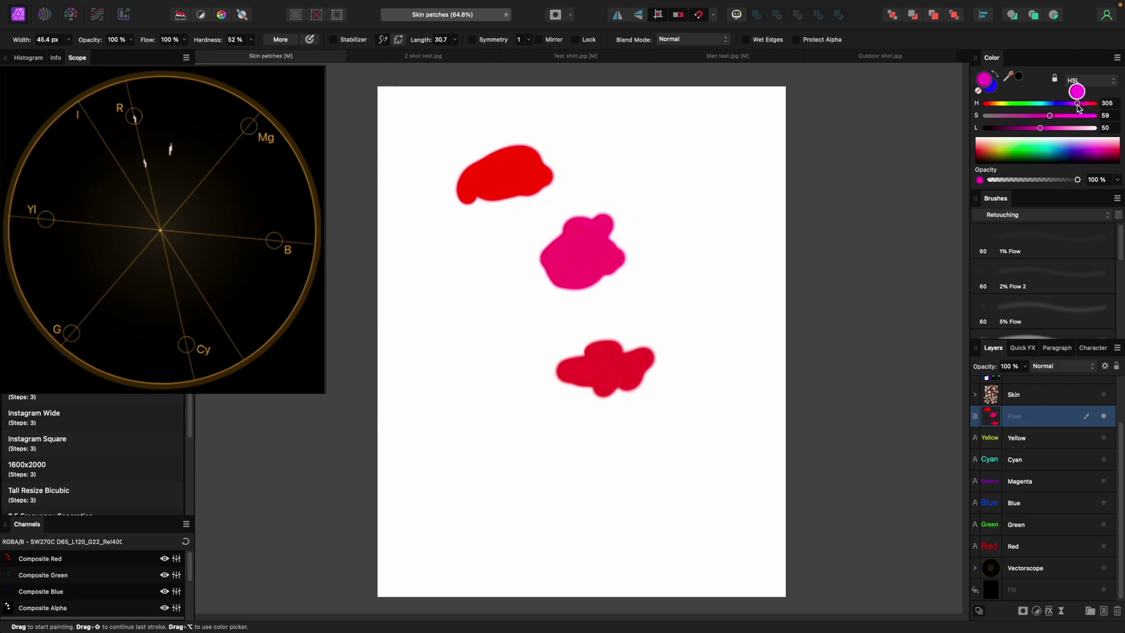
pyautogui.moveTo(703, 276); pyautogui.dragTo(700, 240)
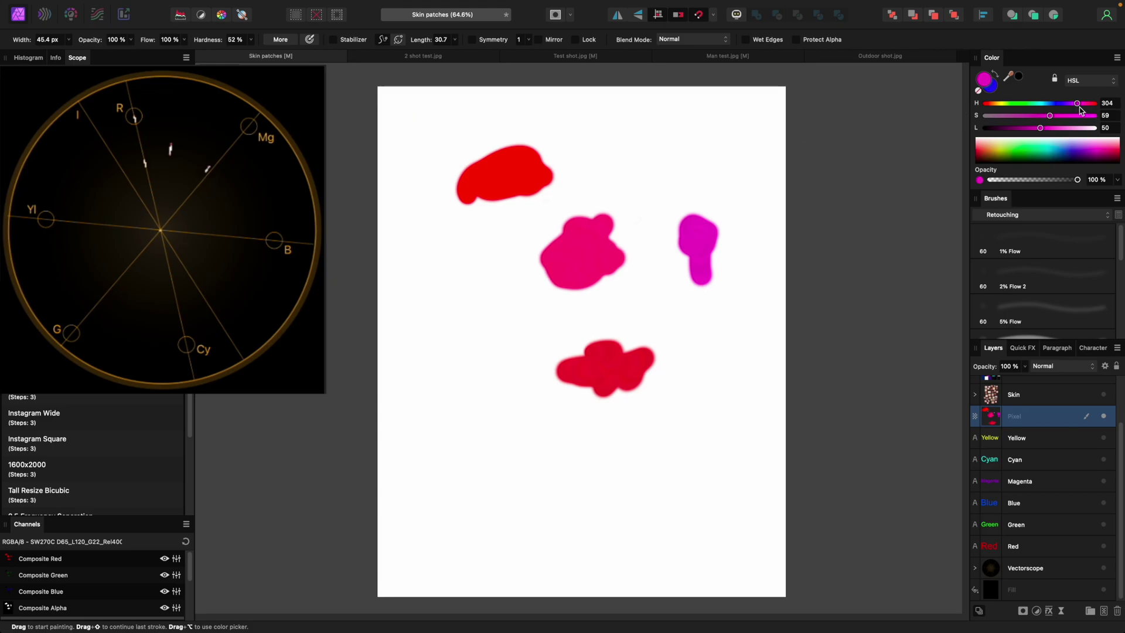
pyautogui.moveTo(1078, 107); pyautogui.dragTo(1095, 116)
pyautogui.click(683, 133)
pyautogui.press(']')
pyautogui.moveTo(683, 133); pyautogui.dragTo(655, 151)
pyautogui.hotkey('ctrl', 'z')
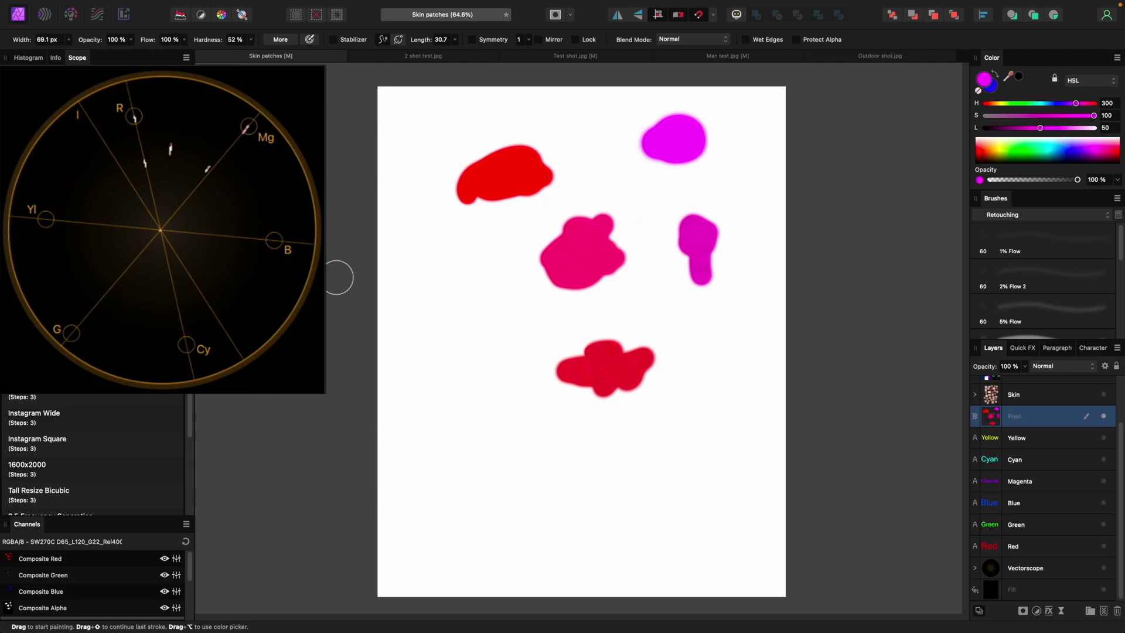
# Hide the painted Pixel layer and show the Color bars and Bars layers in turn to compare their vectorscope traces.
pyautogui.click(1104, 416)
pyautogui.scroll(2, 1104, 448)
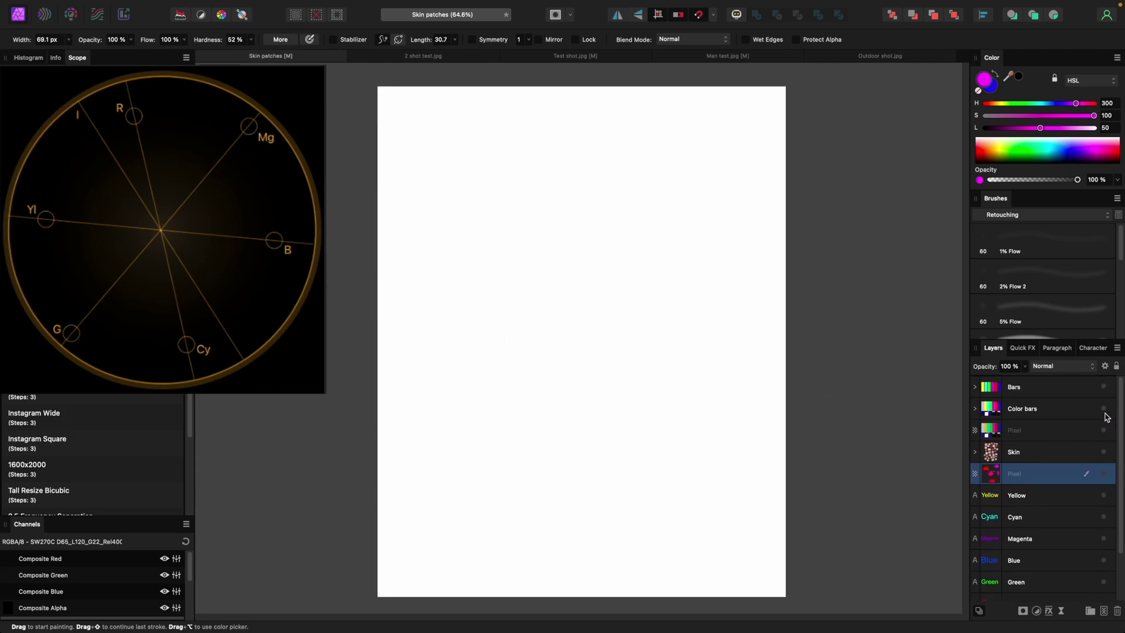
pyautogui.click(1104, 409)
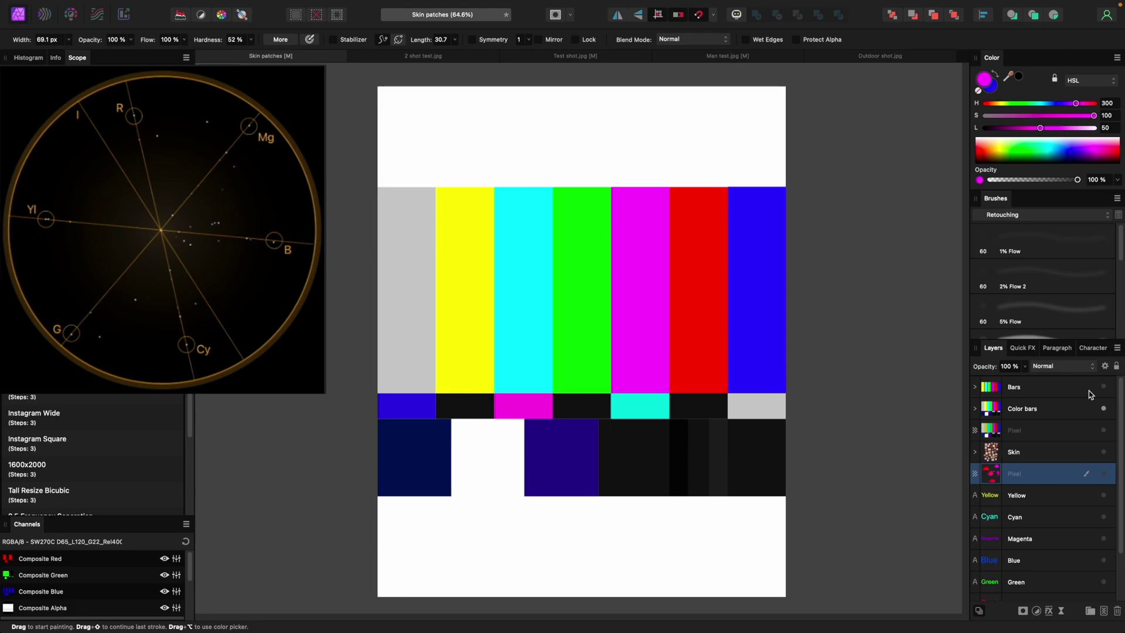
pyautogui.click(1104, 408)
pyautogui.click(1105, 387)
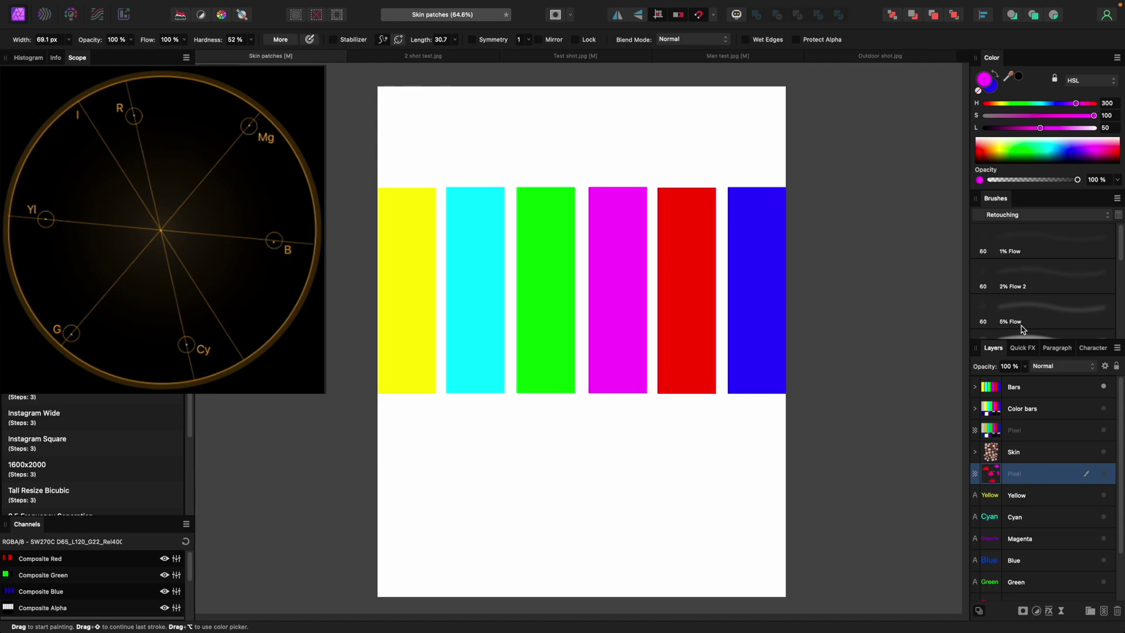
pyautogui.click(1105, 387)
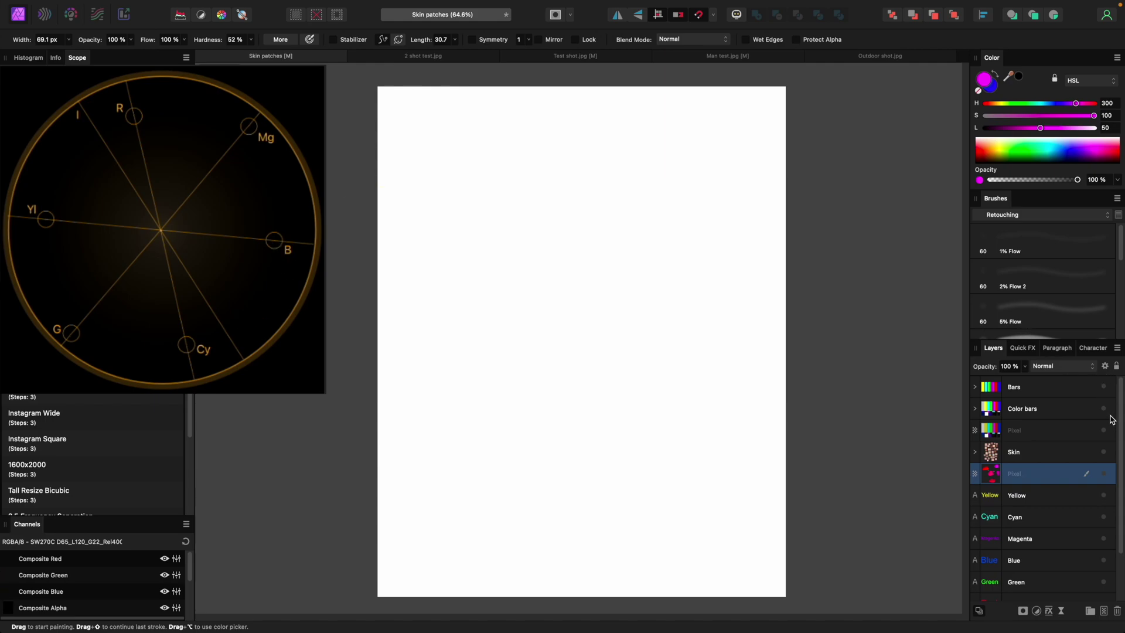
pyautogui.click(1104, 408)
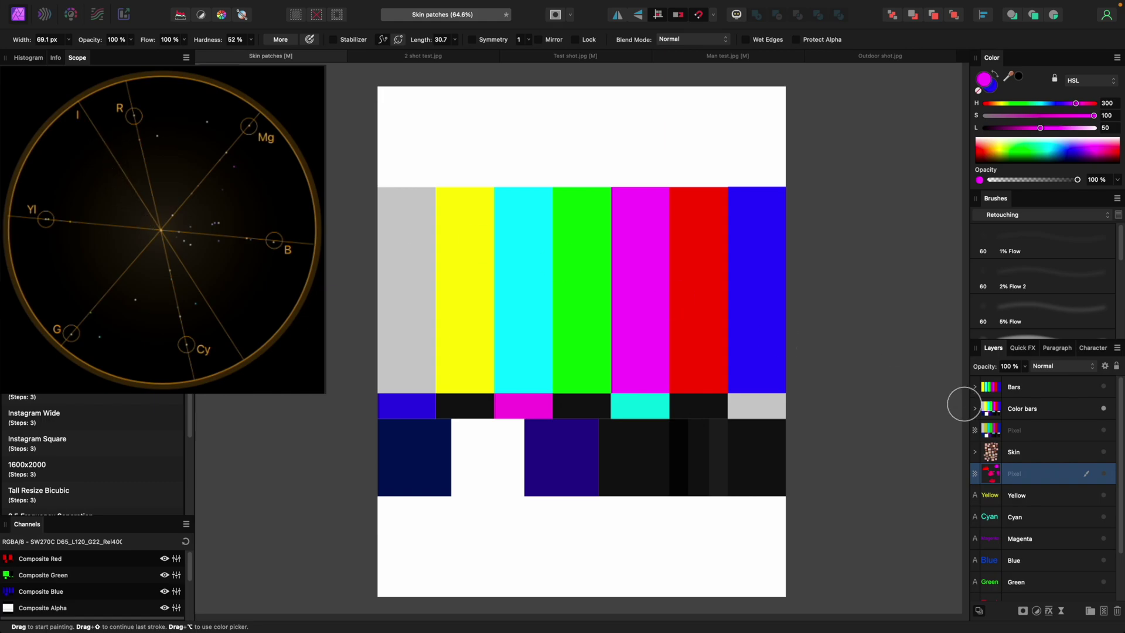
pyautogui.click(1104, 409)
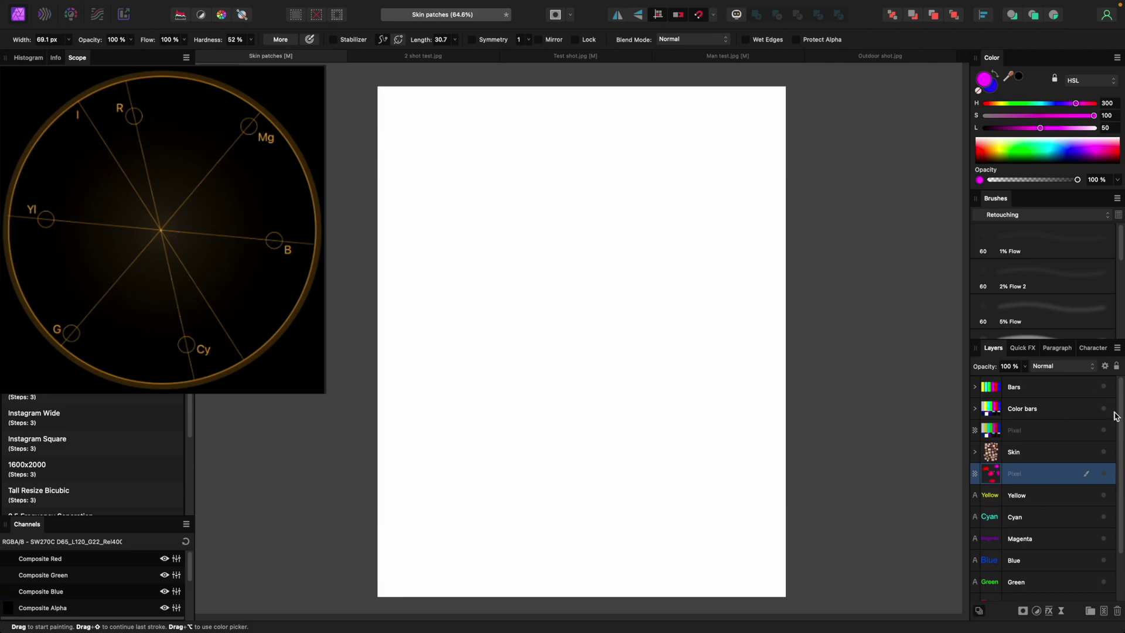
# Show the Skin layer and compare its vectorscope trace with that of the 2 shot test.jpg document.
pyautogui.click(1104, 452)
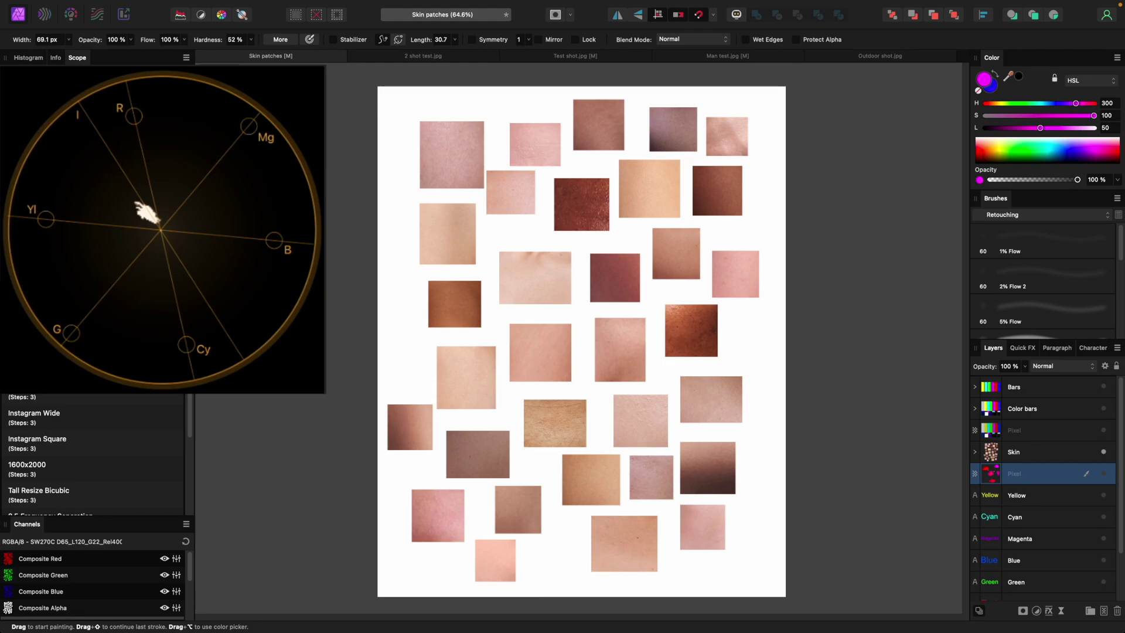
pyautogui.click(415, 58)
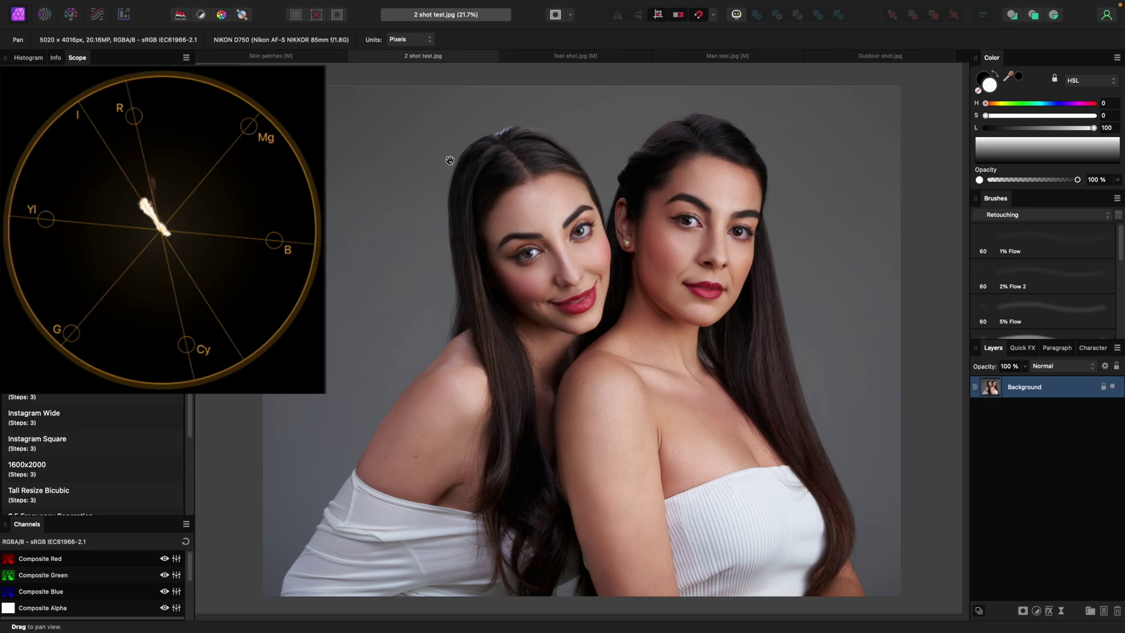
# Switch to the Test shot.jpg document and turn on its White Balance Adjustment layer.
pyautogui.click(540, 60)
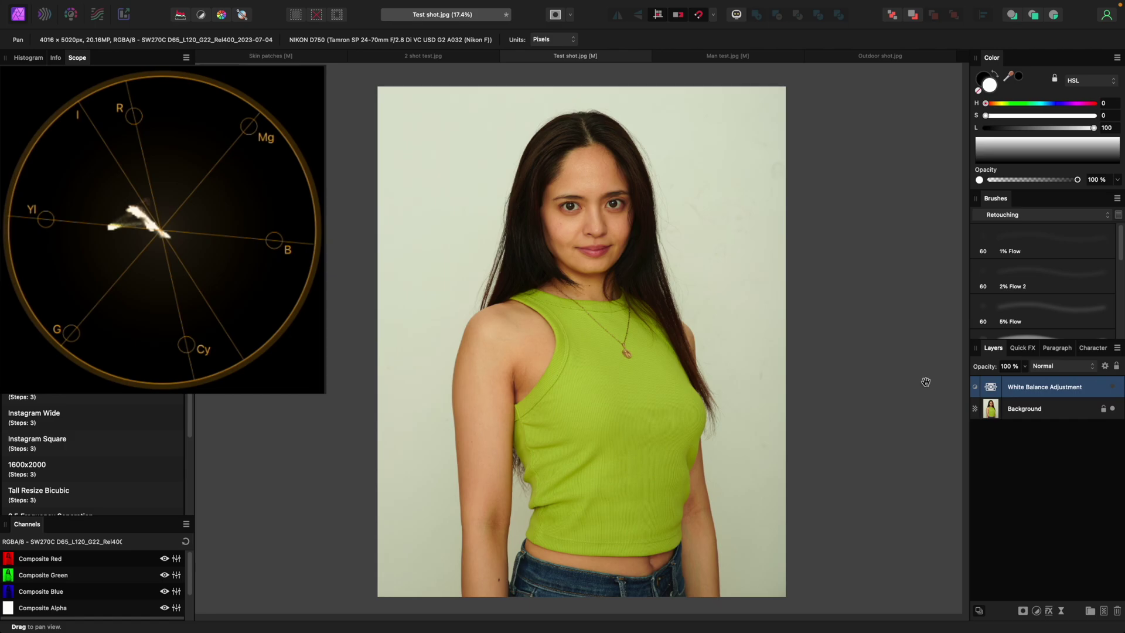
pyautogui.click(1114, 387)
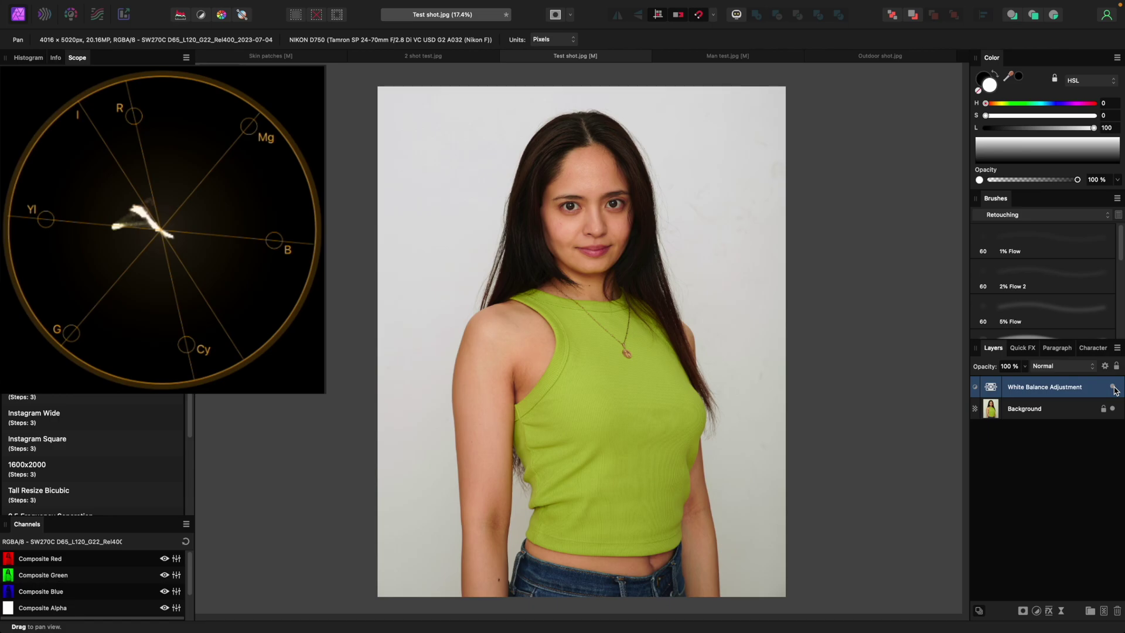
# Crop the photo to a skin patch on the upper arm, about 386 × 483 px, check its vectorscope trace, and undo the crop.
pyautogui.press('c')
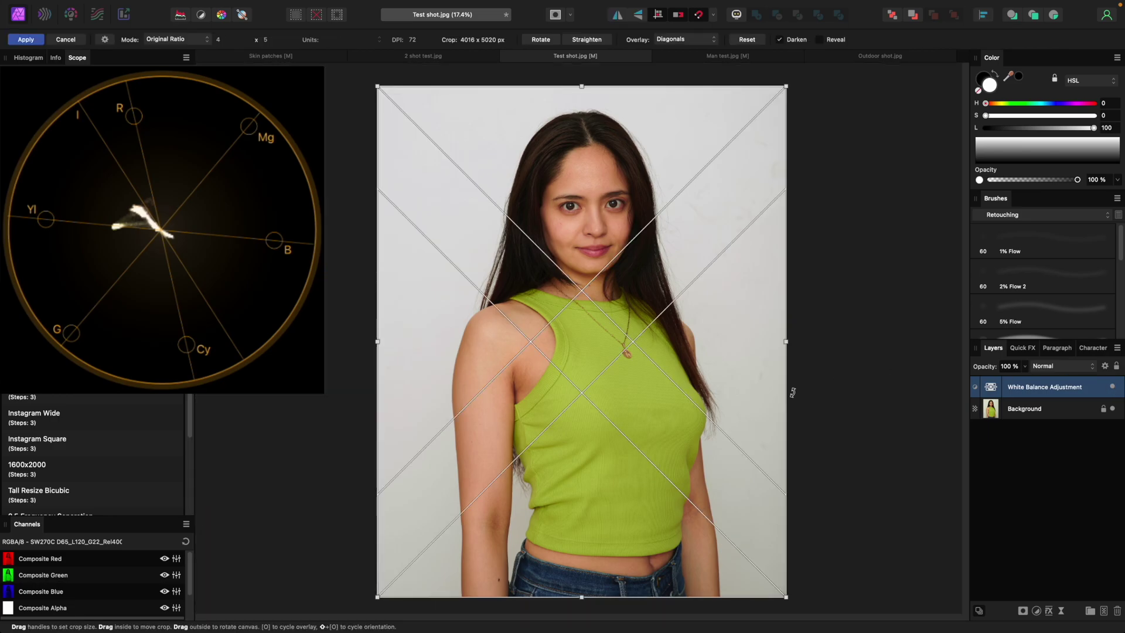
pyautogui.moveTo(786, 596); pyautogui.dragTo(608, 245)
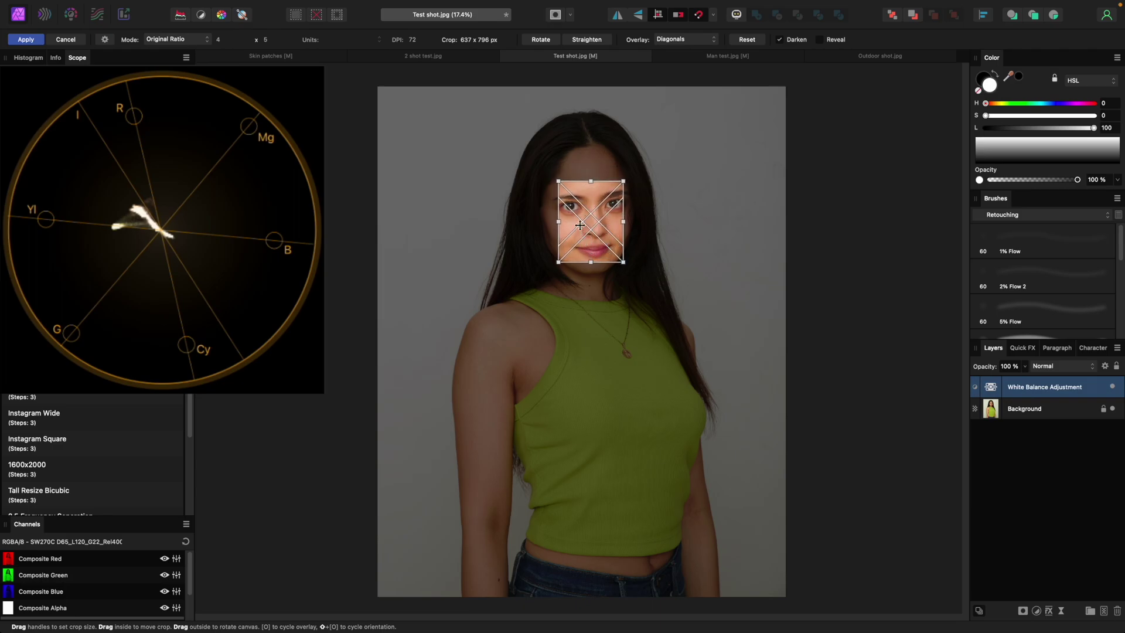
pyautogui.moveTo(583, 227); pyautogui.dragTo(596, 228)
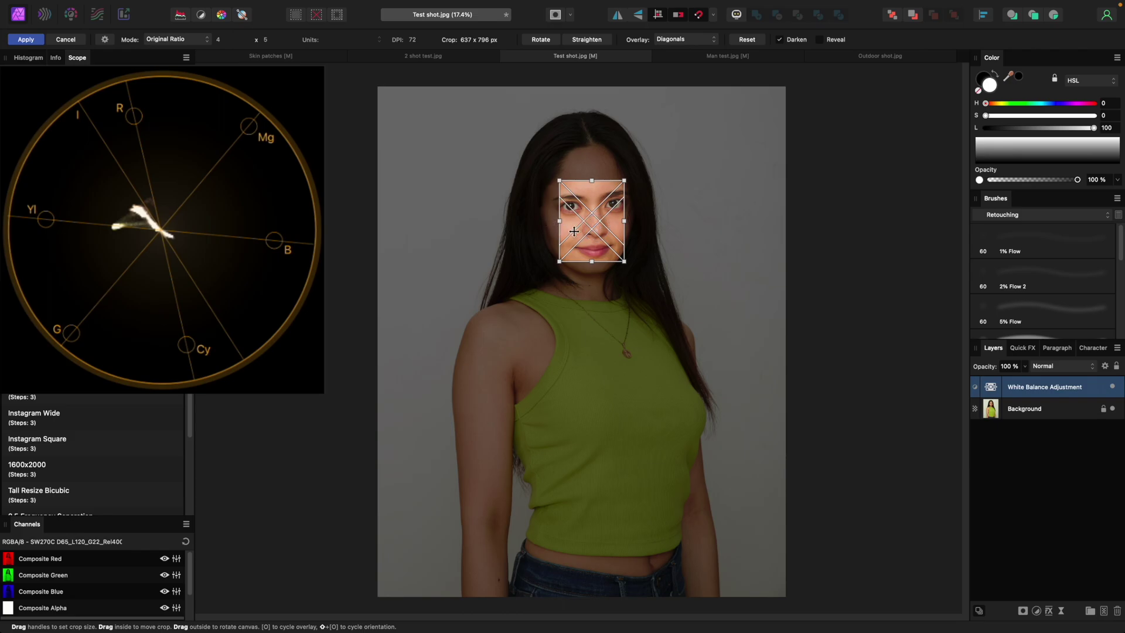
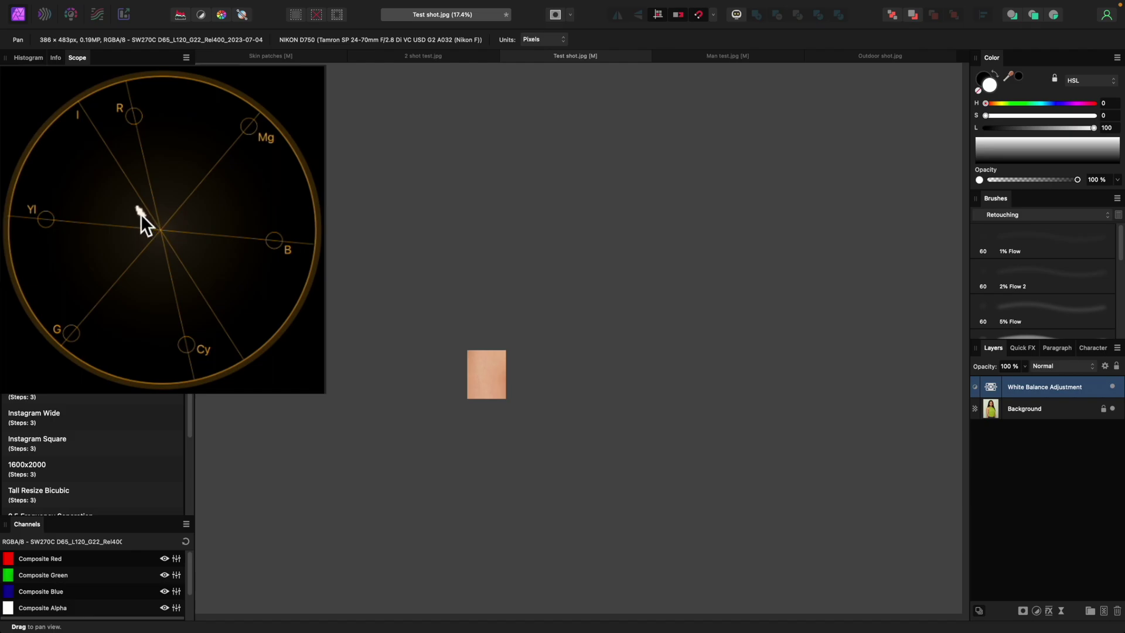
pyautogui.press('super+z')
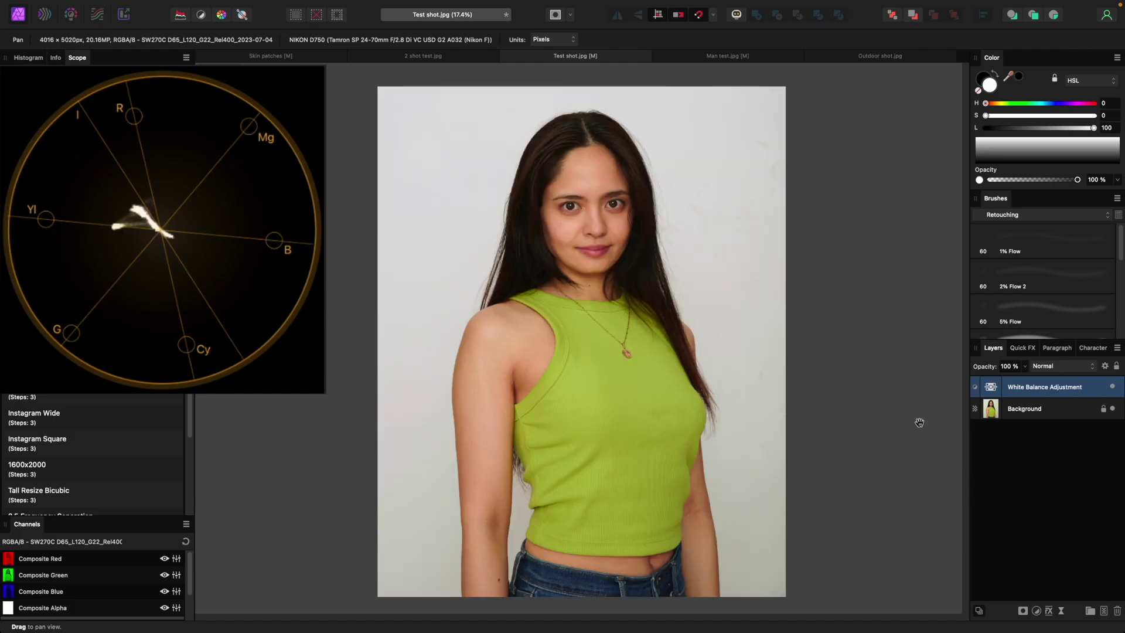
# Add an HSL adjustment above the white balance layer and sample the skin of the woman's upper arm as its colour range.
pyautogui.click(1036, 611)
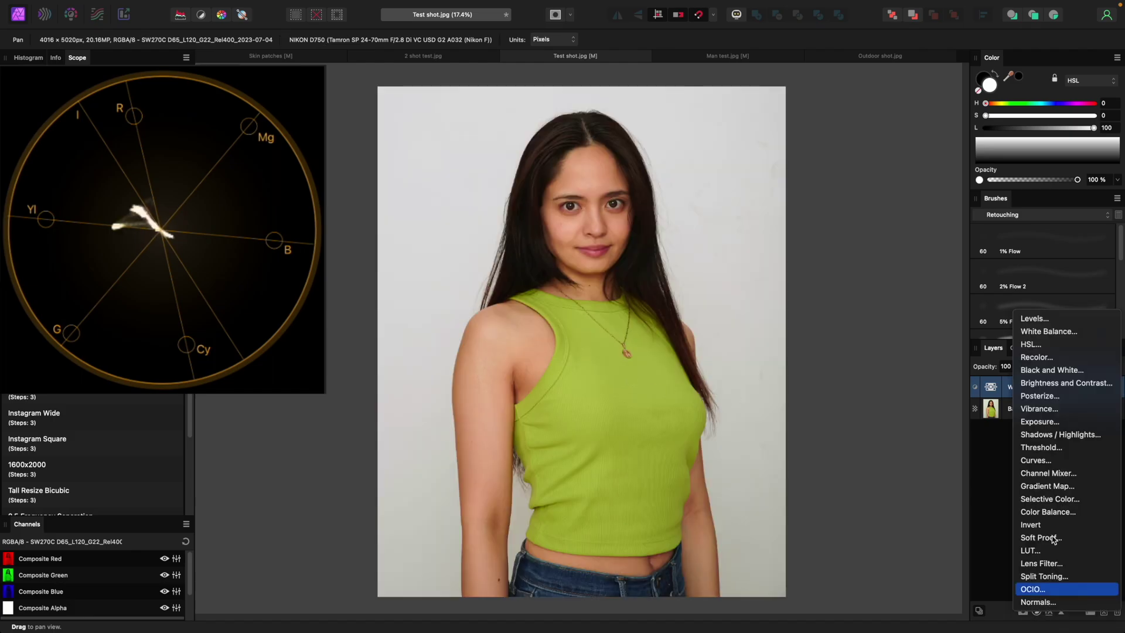
pyautogui.click(1029, 345)
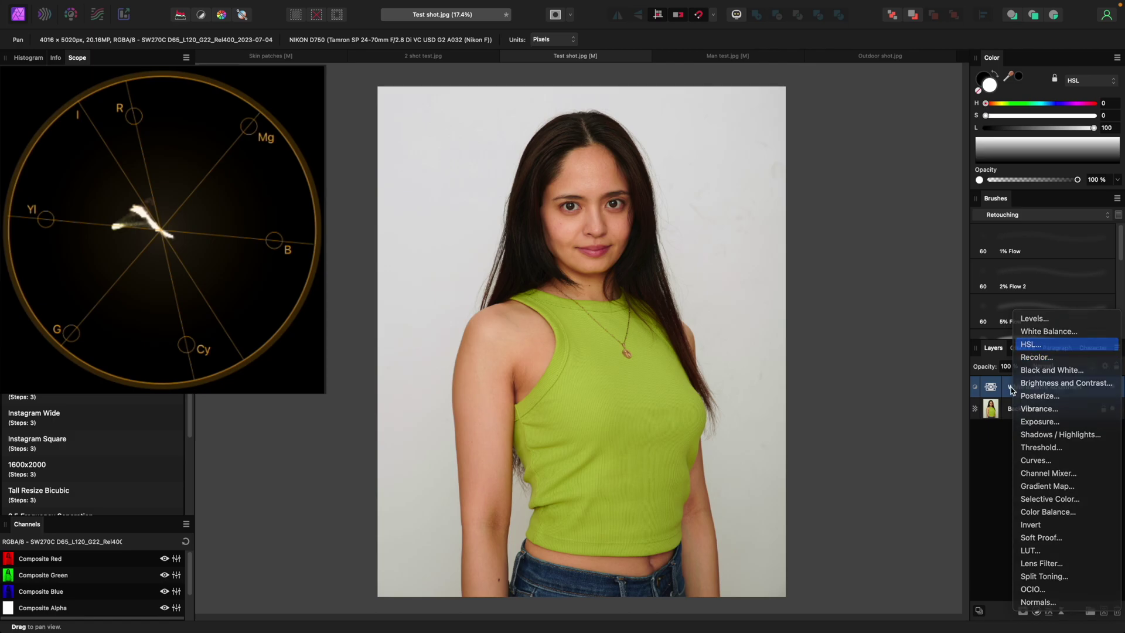
pyautogui.click(1011, 307)
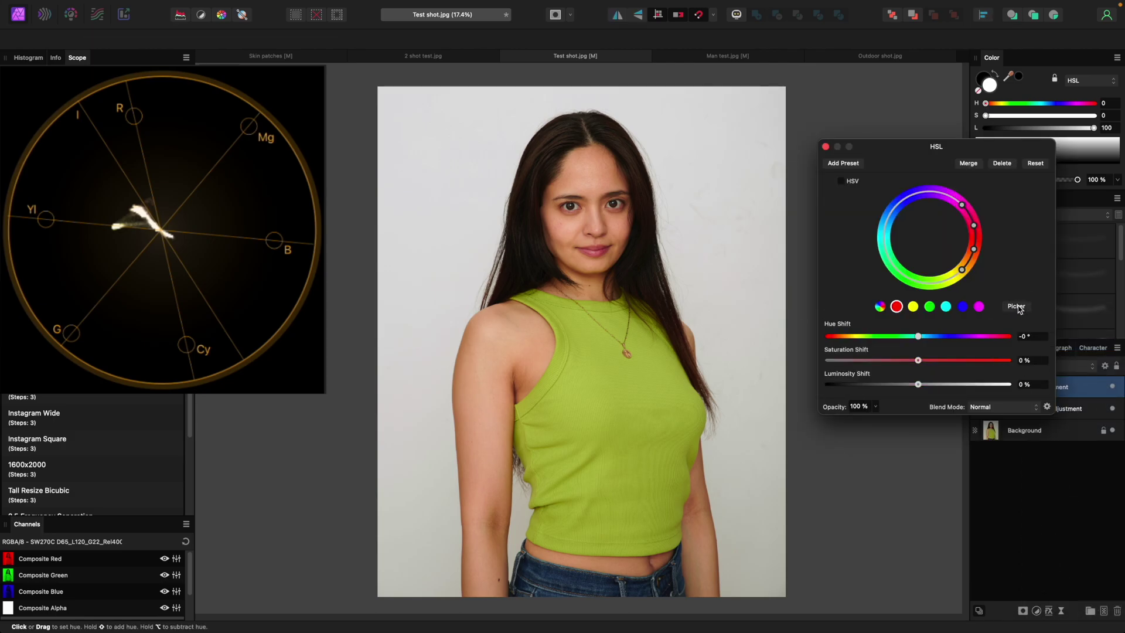
pyautogui.click(514, 337)
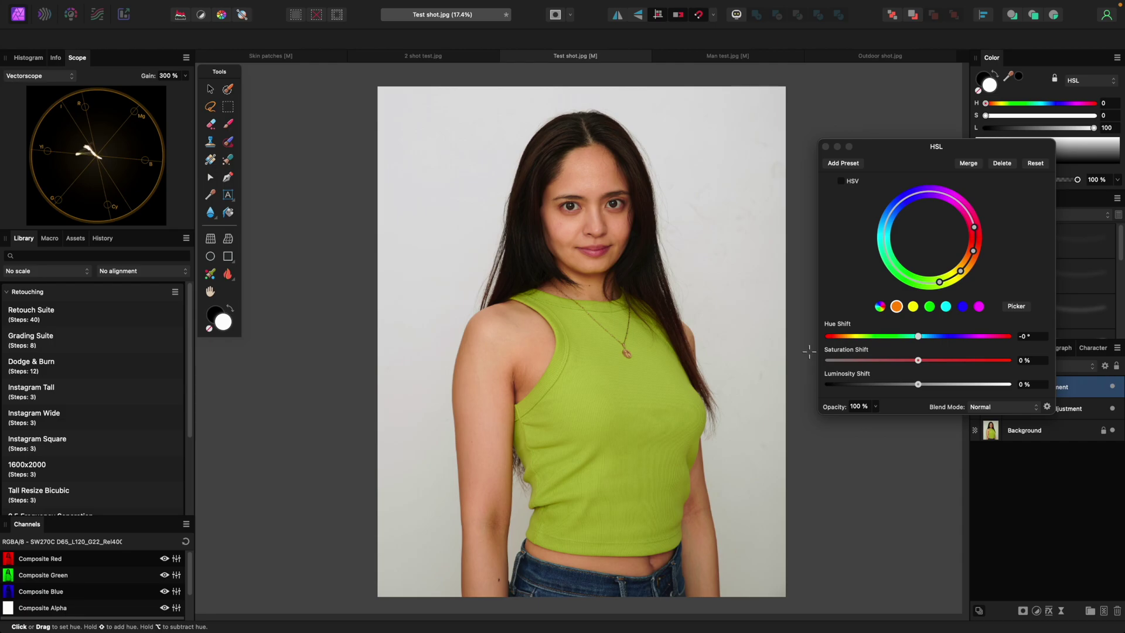
# Narrow the HSL colour range to the skin tones, using a temporary saturation shift of -100 % as preview, and restore it to 0 %.
pyautogui.moveTo(917, 359); pyautogui.dragTo(806, 364)
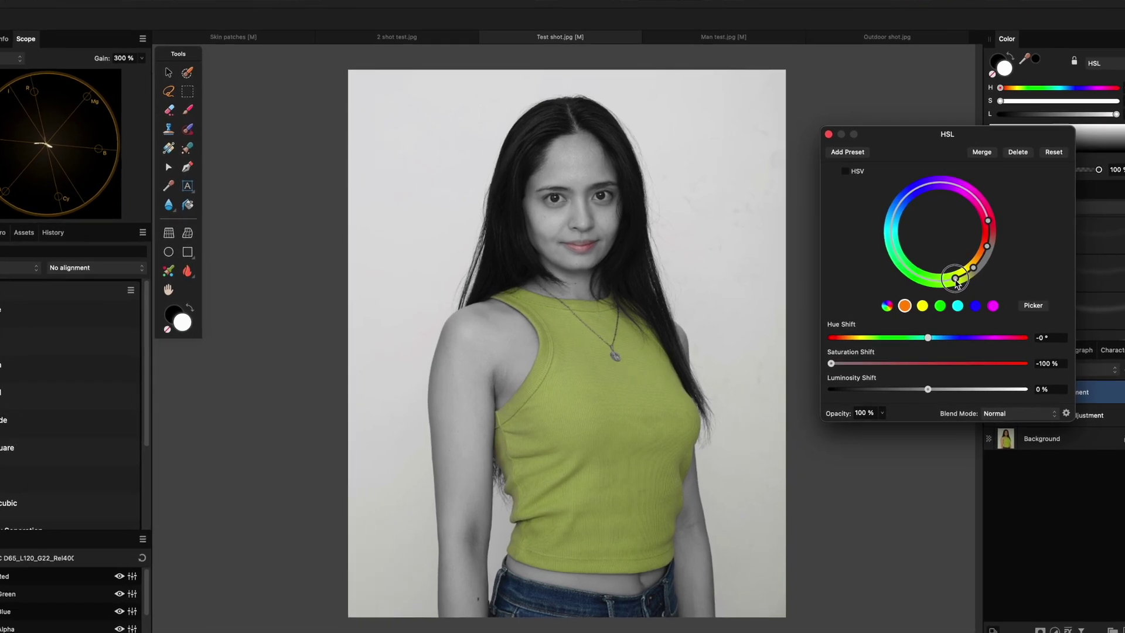
pyautogui.moveTo(958, 284)
pyautogui.mouseDown()
pyautogui.moveTo(977, 283)
pyautogui.moveTo(952, 275)
pyautogui.moveTo(967, 269)
pyautogui.mouseUp()
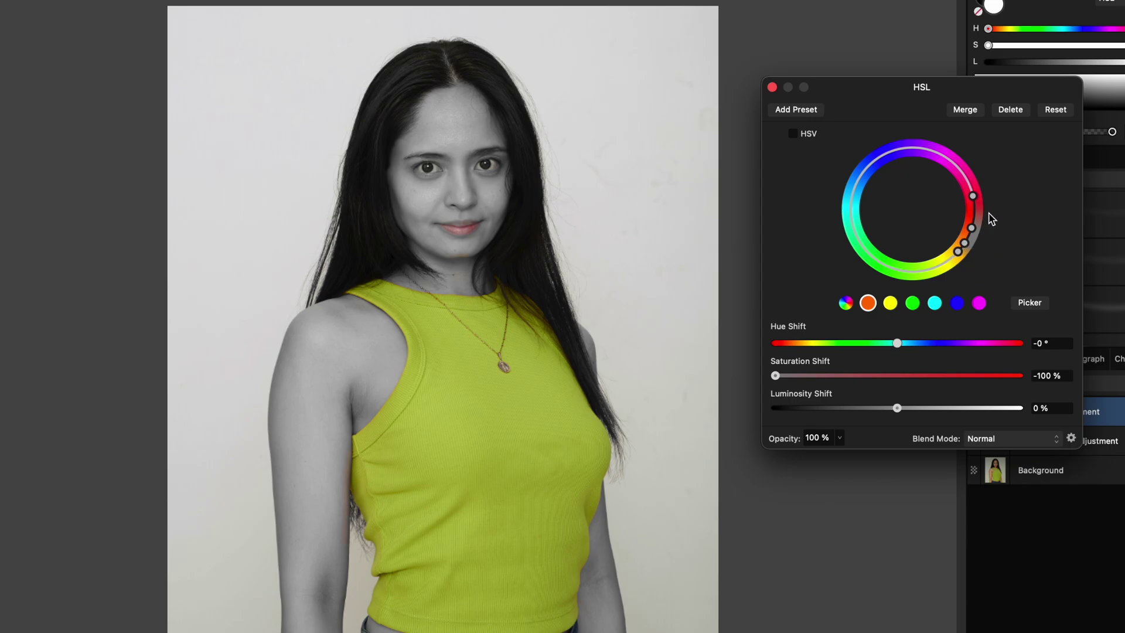
pyautogui.moveTo(973, 196); pyautogui.dragTo(959, 254)
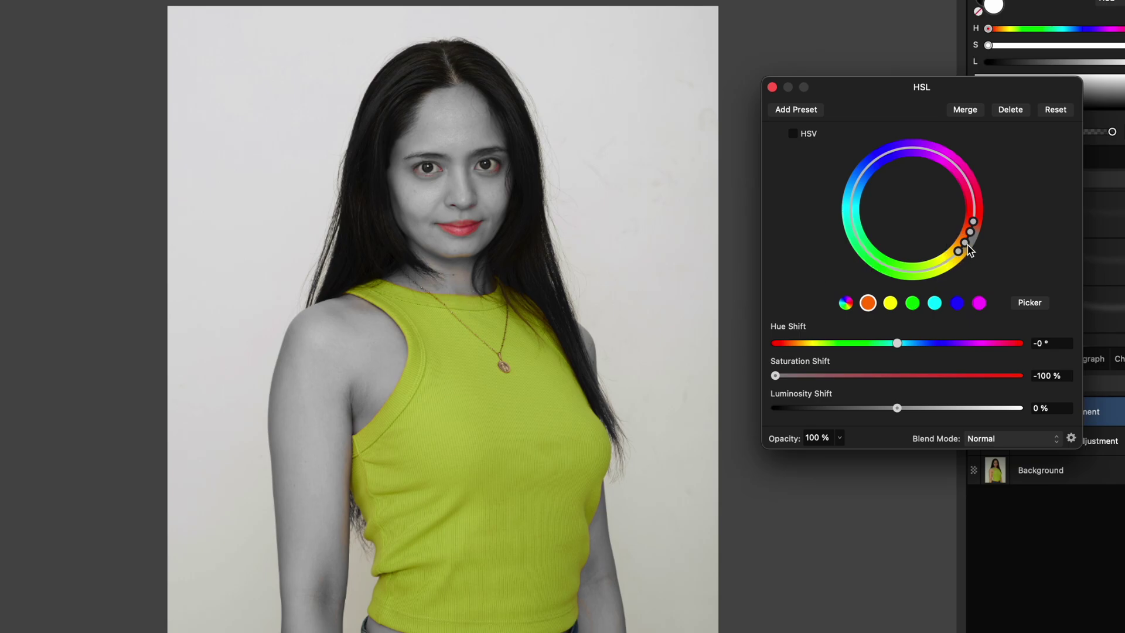
pyautogui.moveTo(967, 249); pyautogui.dragTo(966, 250)
pyautogui.click(967, 249)
pyautogui.moveTo(777, 376); pyautogui.dragTo(900, 382)
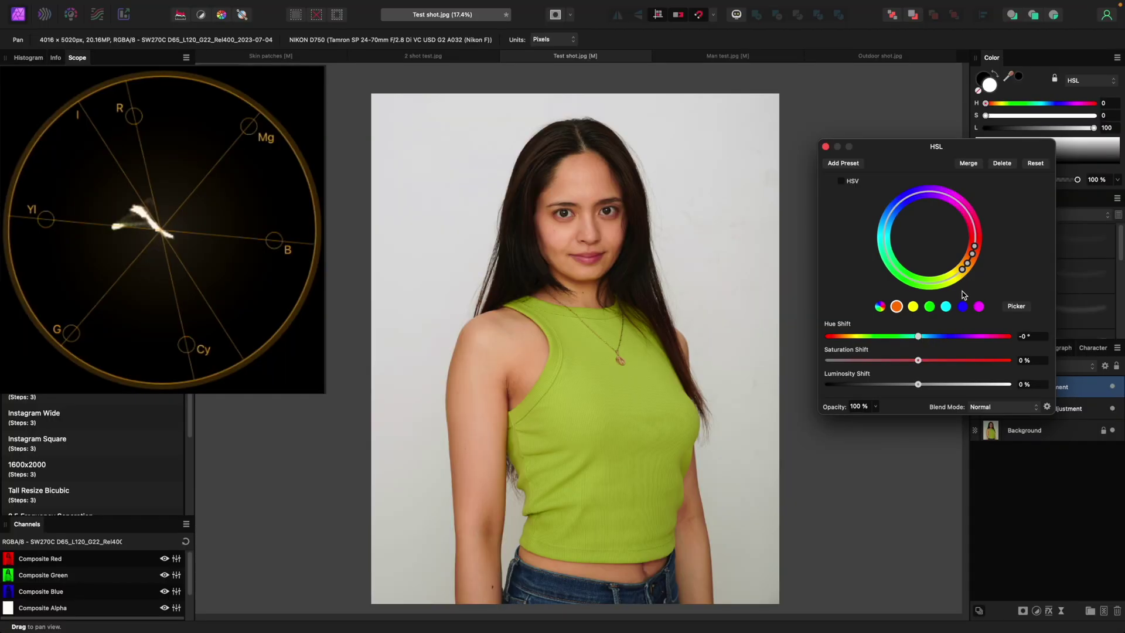
# Crop to a shoulder skin patch of about 426 × 533 px and set the HSL hue shift to 7° to align its trace with the skin-tone line.
pyautogui.scroll(-2, 762, 413)
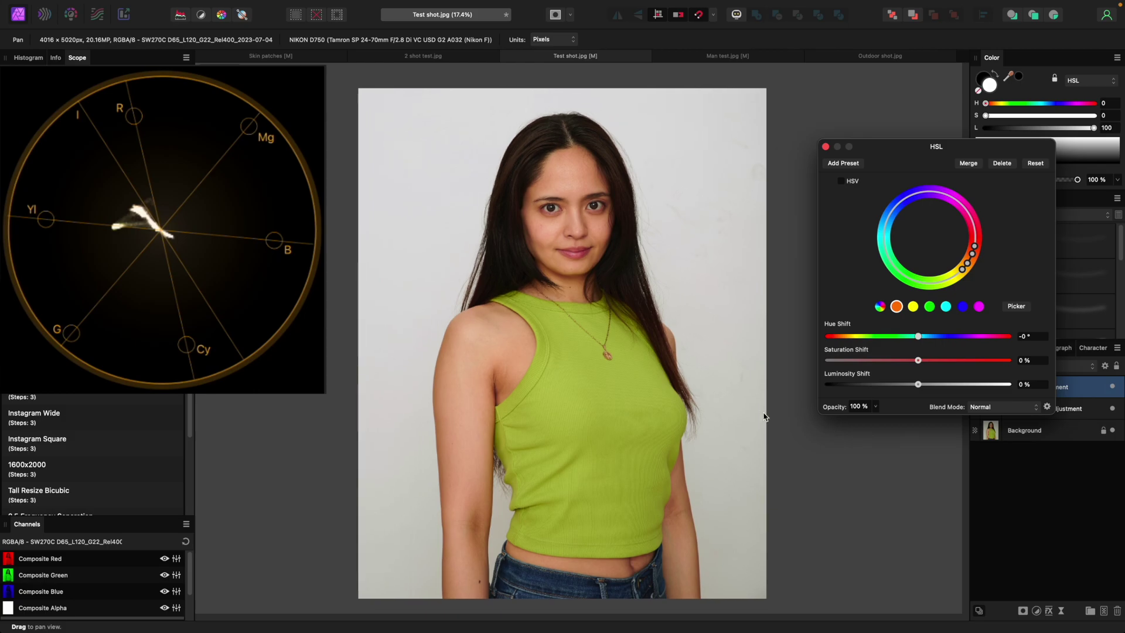
pyautogui.press('c')
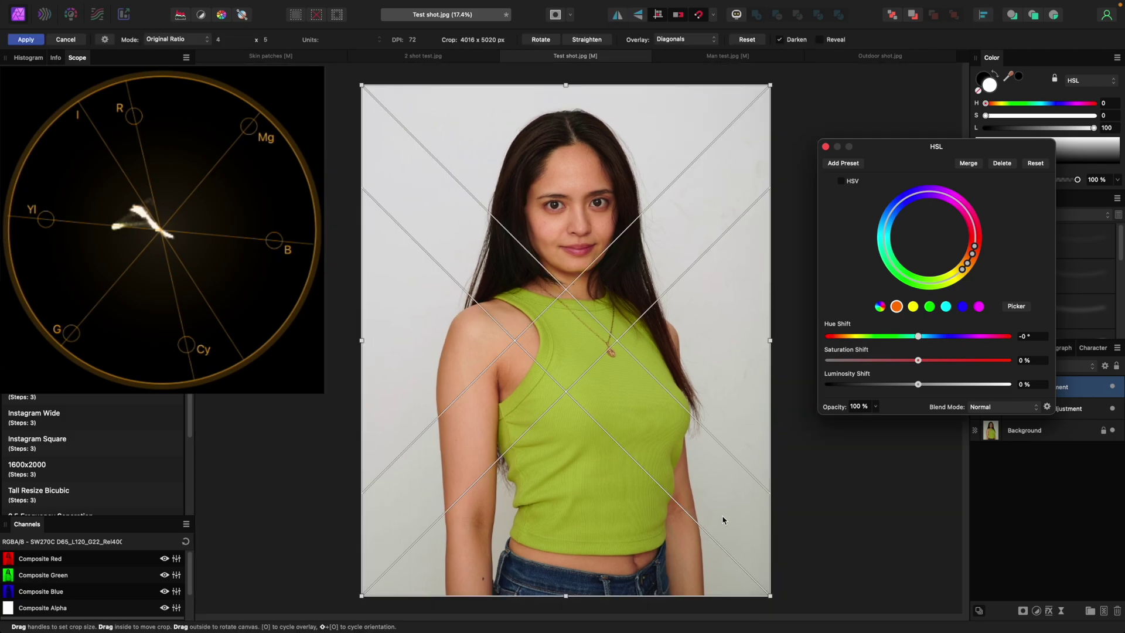
pyautogui.moveTo(770, 596); pyautogui.dragTo(495, 354)
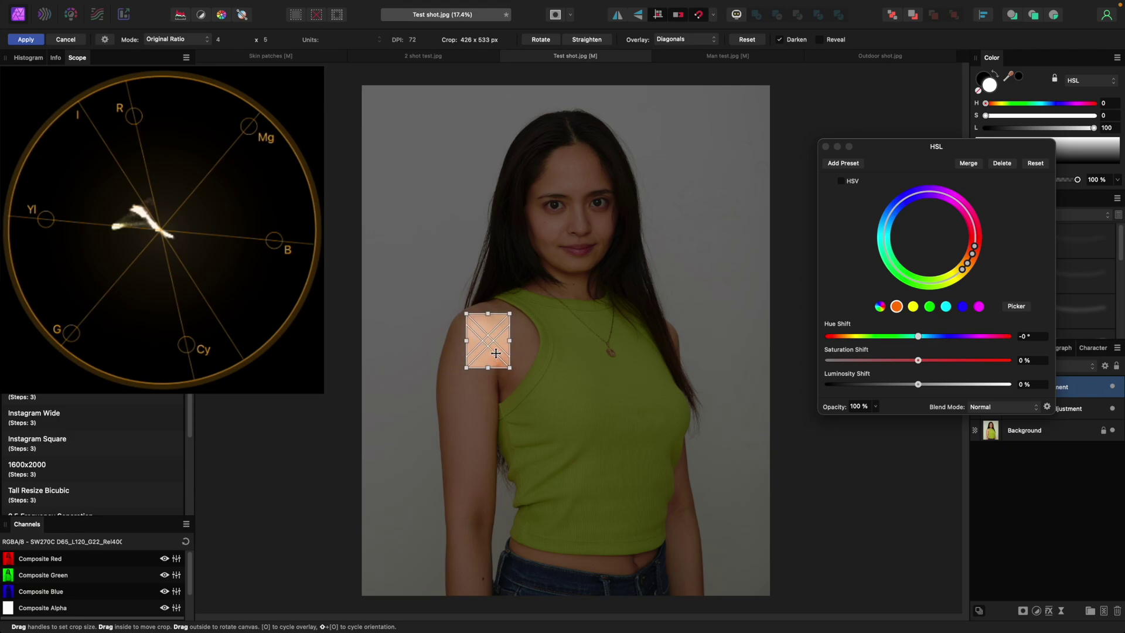
pyautogui.press('h')
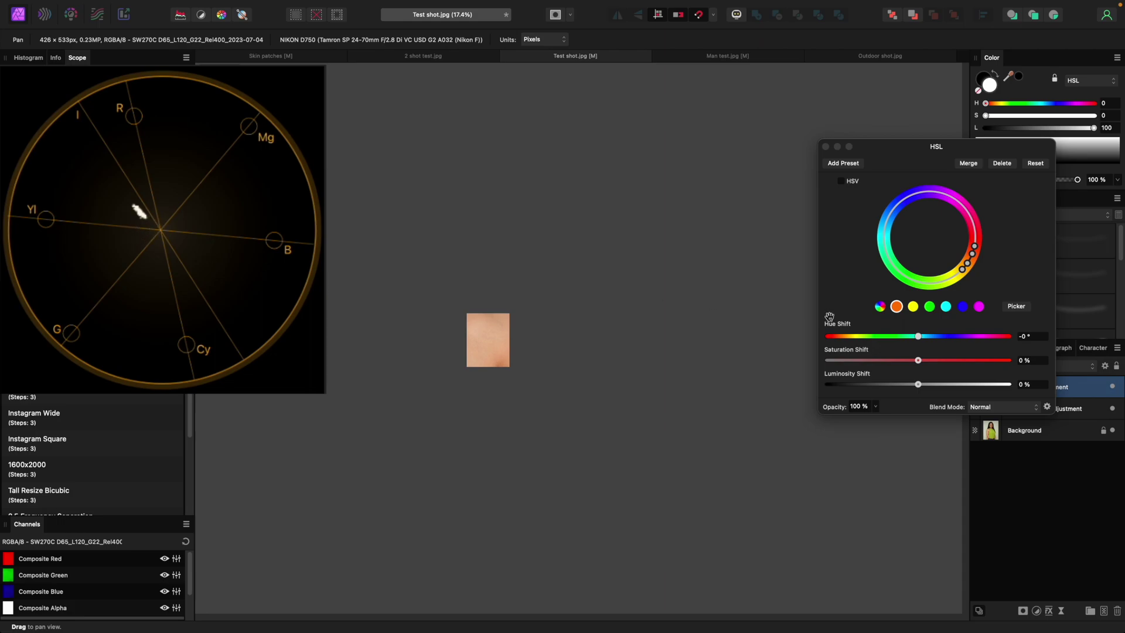
pyautogui.moveTo(918, 337); pyautogui.dragTo(923, 344)
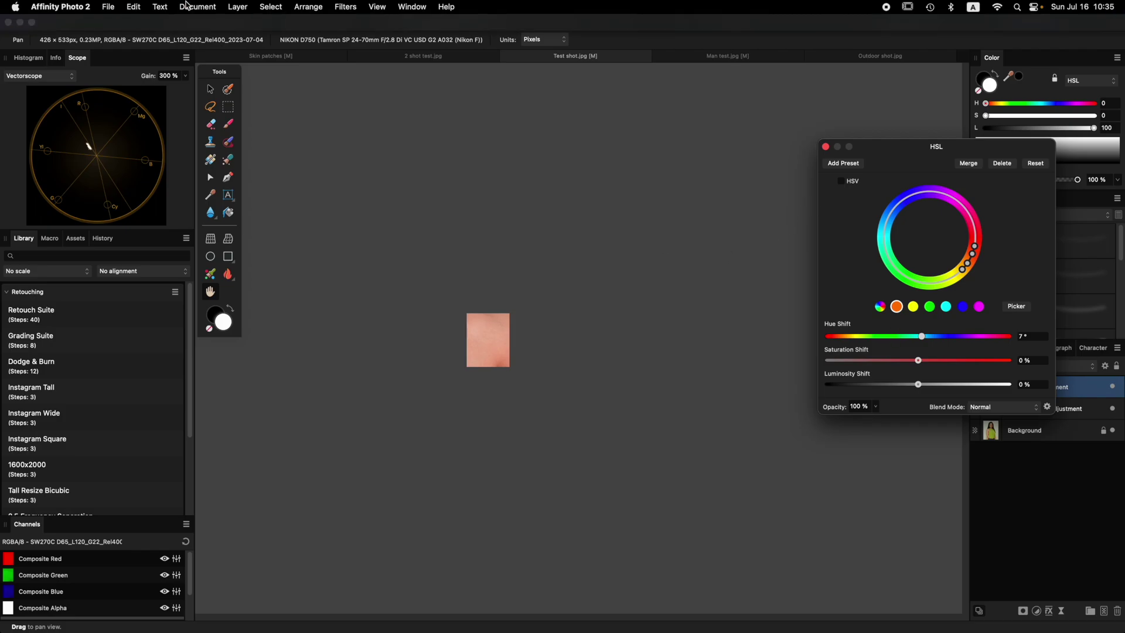
# Unclip the canvas to restore the full portrait, and set the skin range's saturation shift to -22 % and hue shift to 5.5°.
pyautogui.click(197, 7)
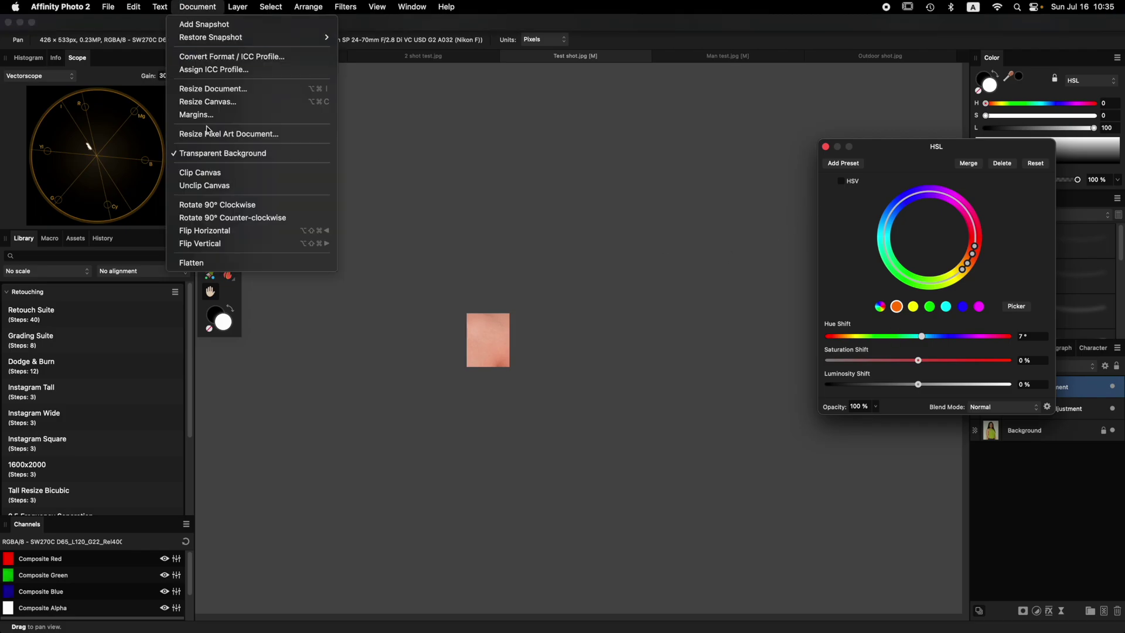
pyautogui.click(205, 185)
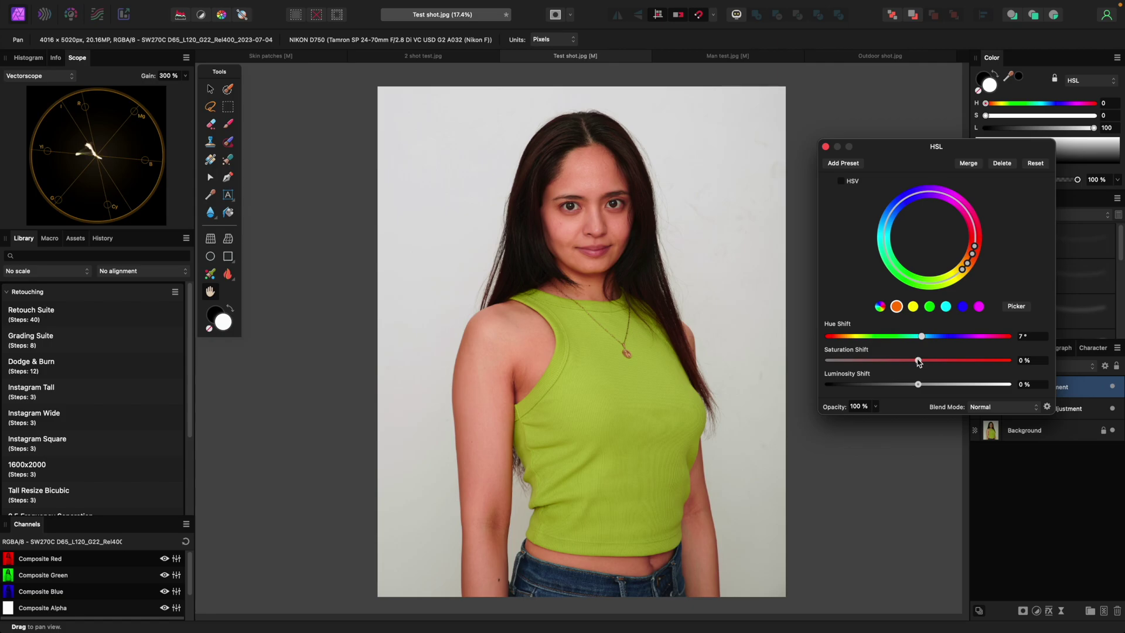
pyautogui.moveTo(917, 361); pyautogui.dragTo(899, 365)
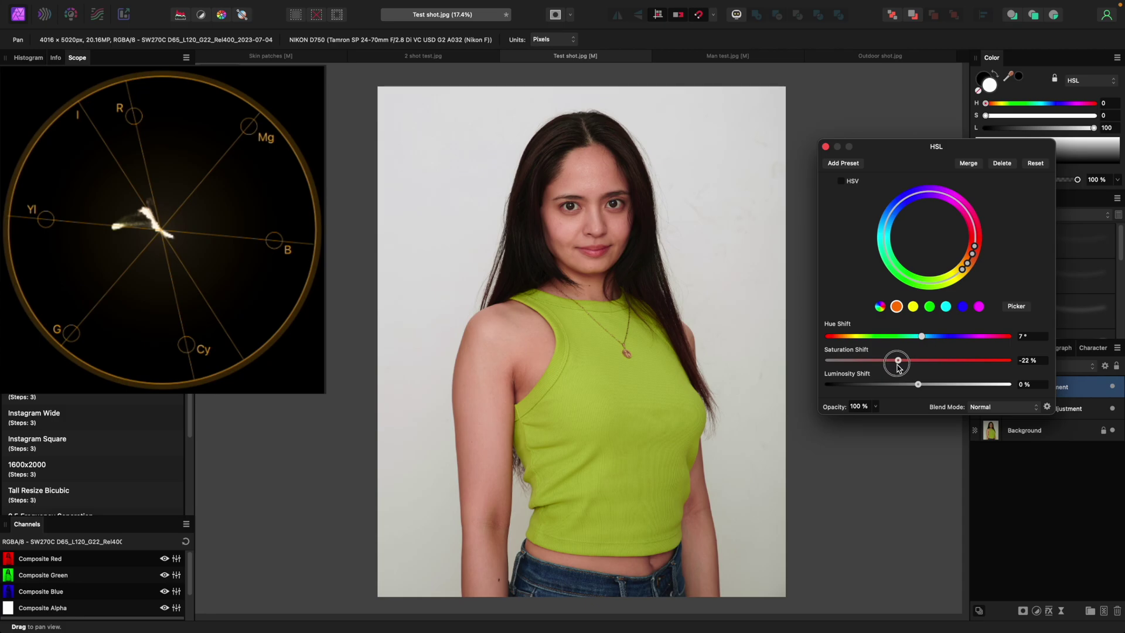
pyautogui.moveTo(899, 365); pyautogui.dragTo(922, 342)
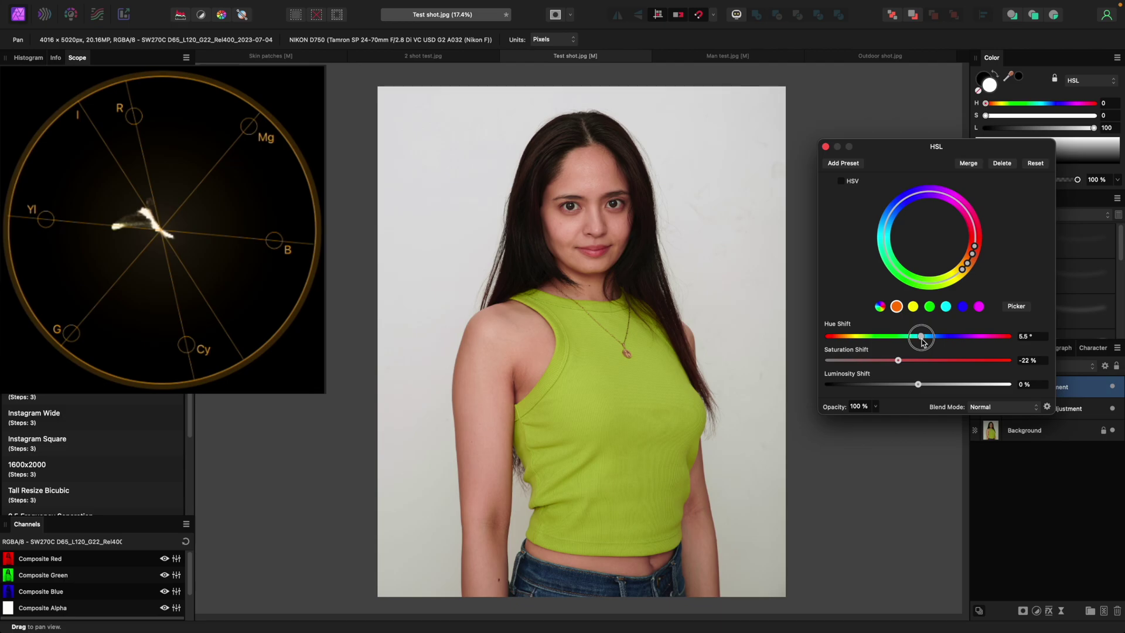
pyautogui.moveTo(922, 342); pyautogui.dragTo(922, 343)
# Toggle the HSL adjustment's visibility to compare the woman's skin before and after the correction at a closer view.
pyautogui.click(1114, 390)
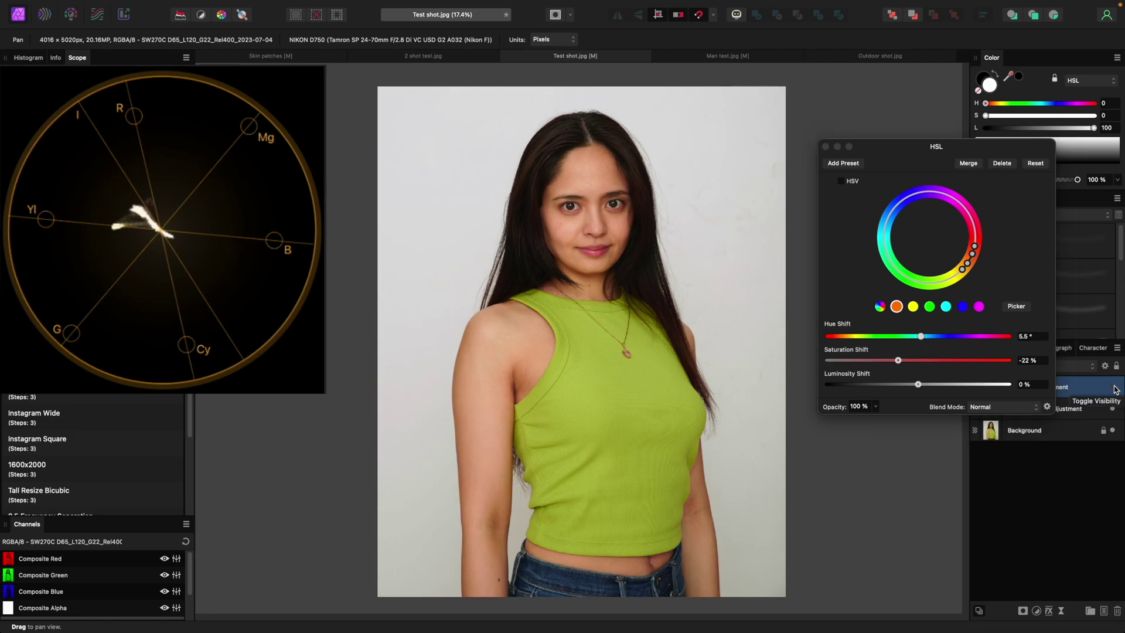
pyautogui.scroll(3, 559, 374)
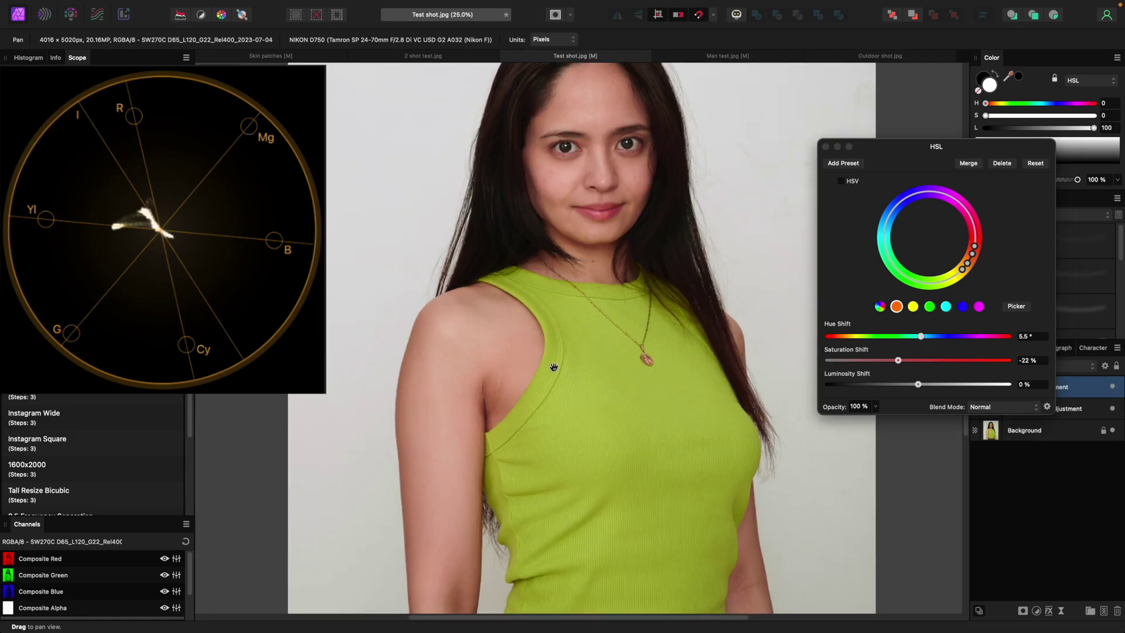
pyautogui.scroll(2, 581, 368)
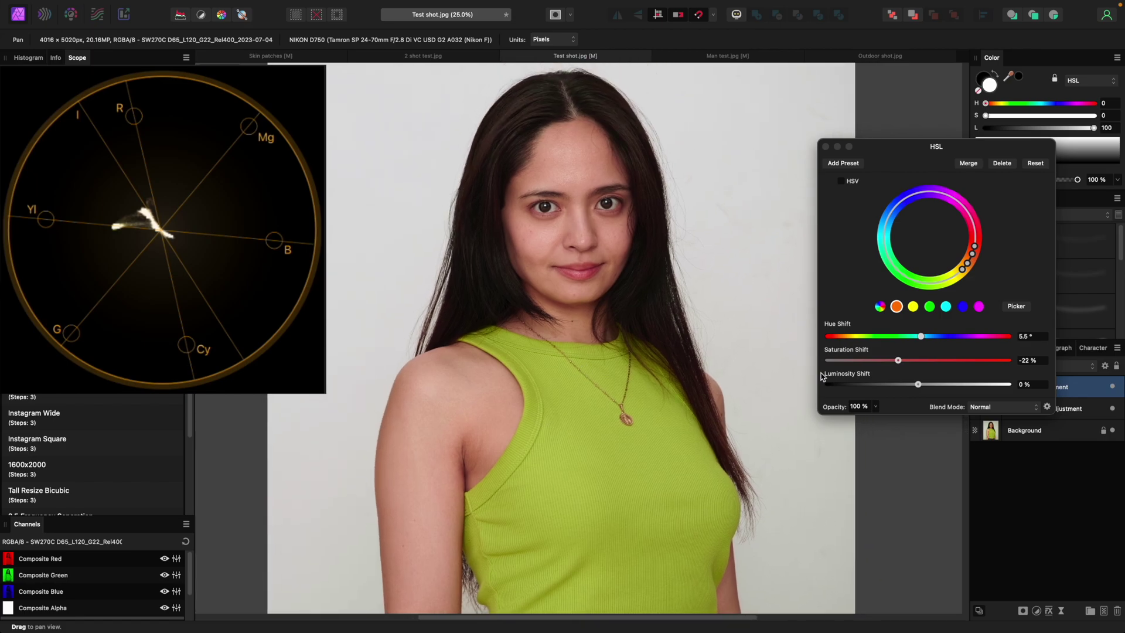
pyautogui.click(1115, 390)
pyautogui.click(1114, 389)
# Switch to the Man test.jpg document, add an HSL adjustment and sample the man's facial skin as its colour range.
pyautogui.click(745, 60)
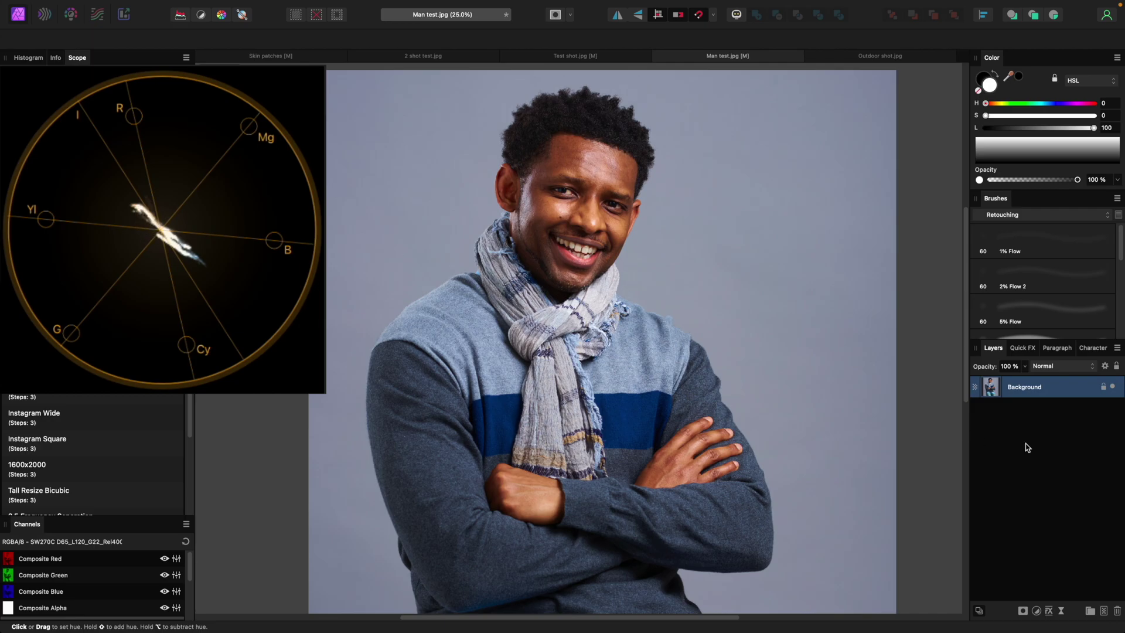
pyautogui.click(1036, 611)
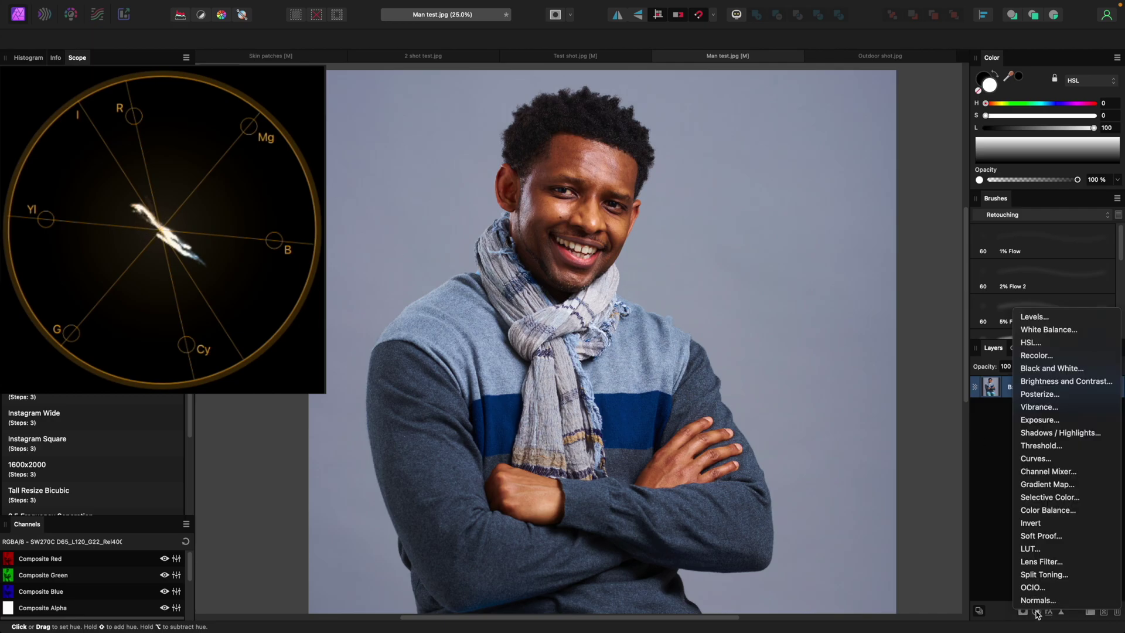
pyautogui.click(1026, 344)
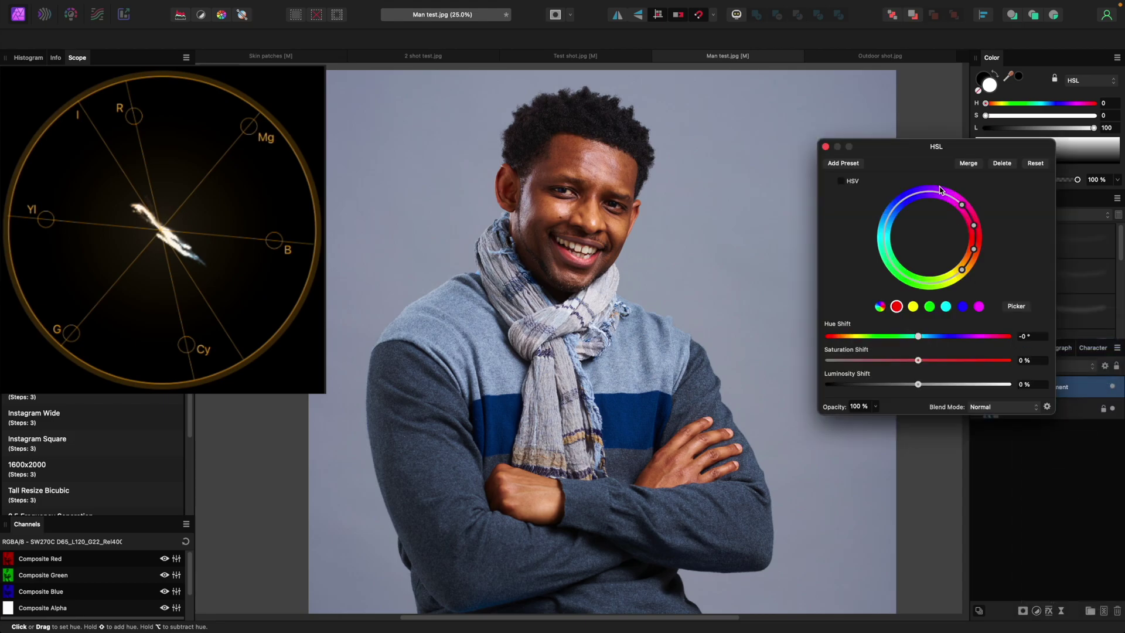
pyautogui.click(1017, 306)
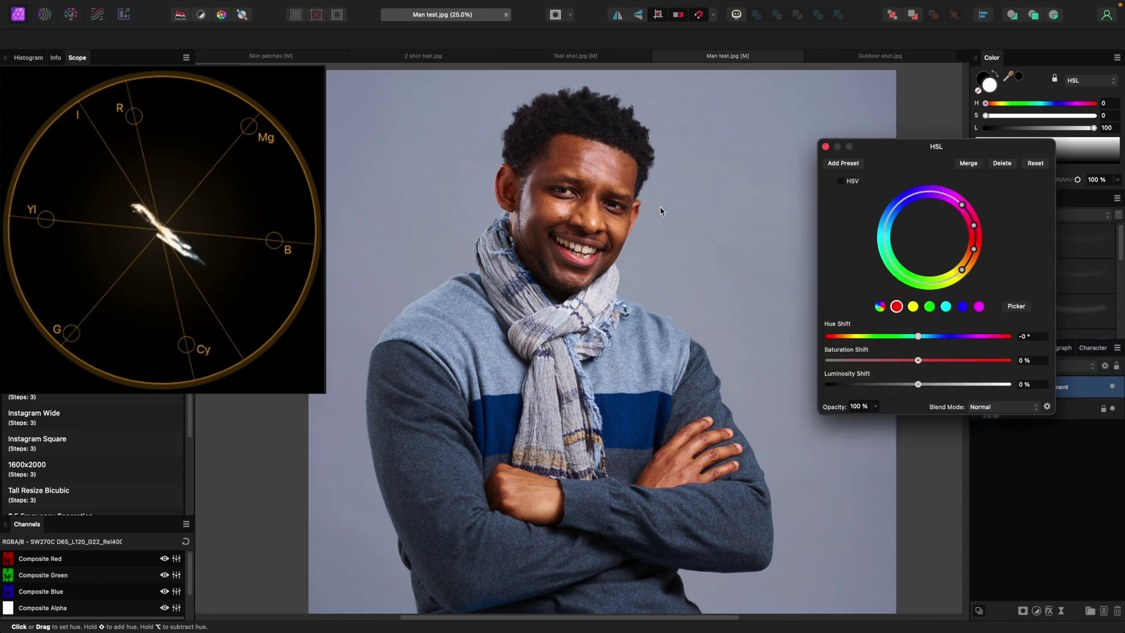
pyautogui.click(628, 183)
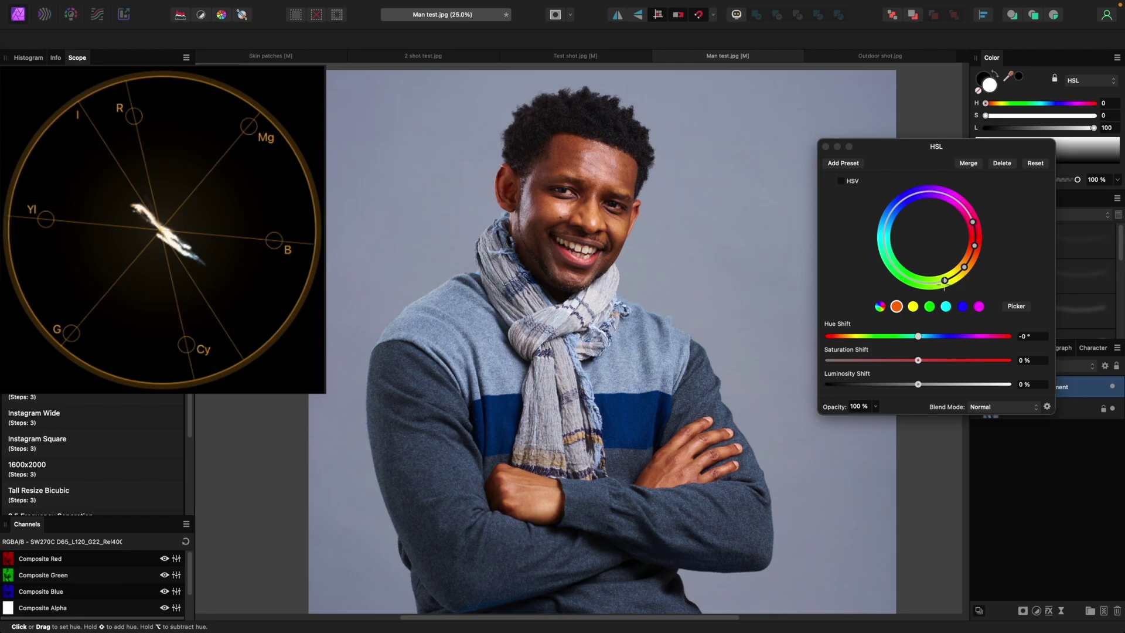
# Narrow both ends of the sampled skin colour range, test a saturation shift on it and reset that shift to 0 %.
pyautogui.moveTo(944, 280); pyautogui.dragTo(957, 282)
pyautogui.moveTo(973, 222); pyautogui.dragTo(976, 233)
pyautogui.moveTo(918, 360)
pyautogui.mouseDown()
pyautogui.moveTo(819, 363)
pyautogui.moveTo(964, 378)
pyautogui.moveTo(899, 375)
pyautogui.moveTo(913, 362)
pyautogui.mouseUp()
pyautogui.doubleClick(912, 361)
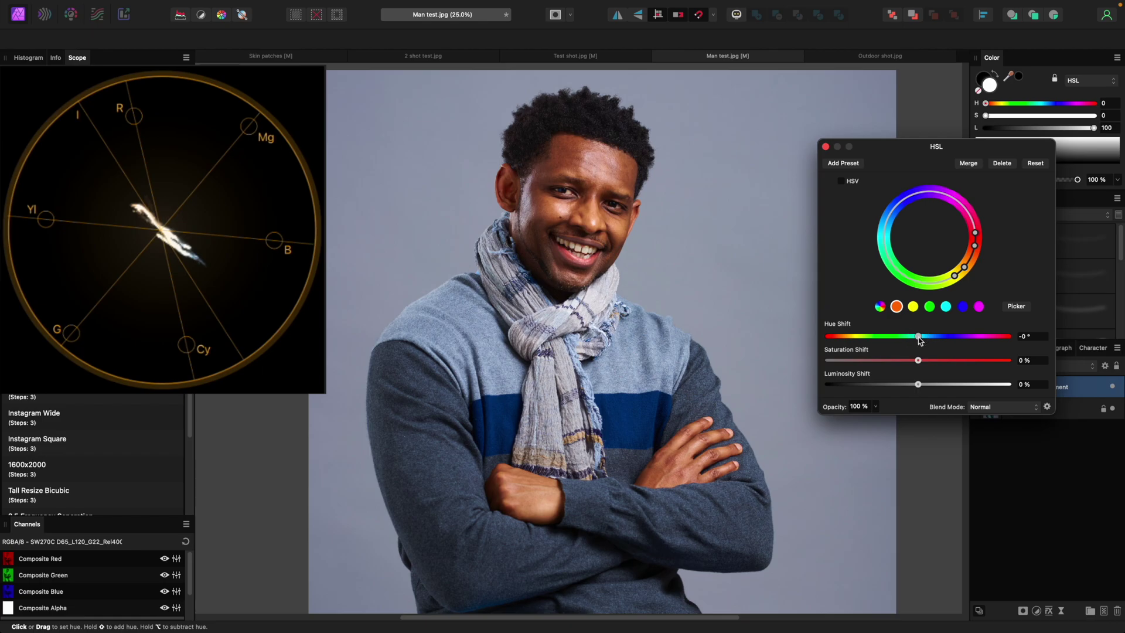
# Set the man's skin range to a hue shift of 5.5° and a saturation shift of -16 %, and compare with the adjustment off.
pyautogui.moveTo(919, 338); pyautogui.dragTo(923, 341)
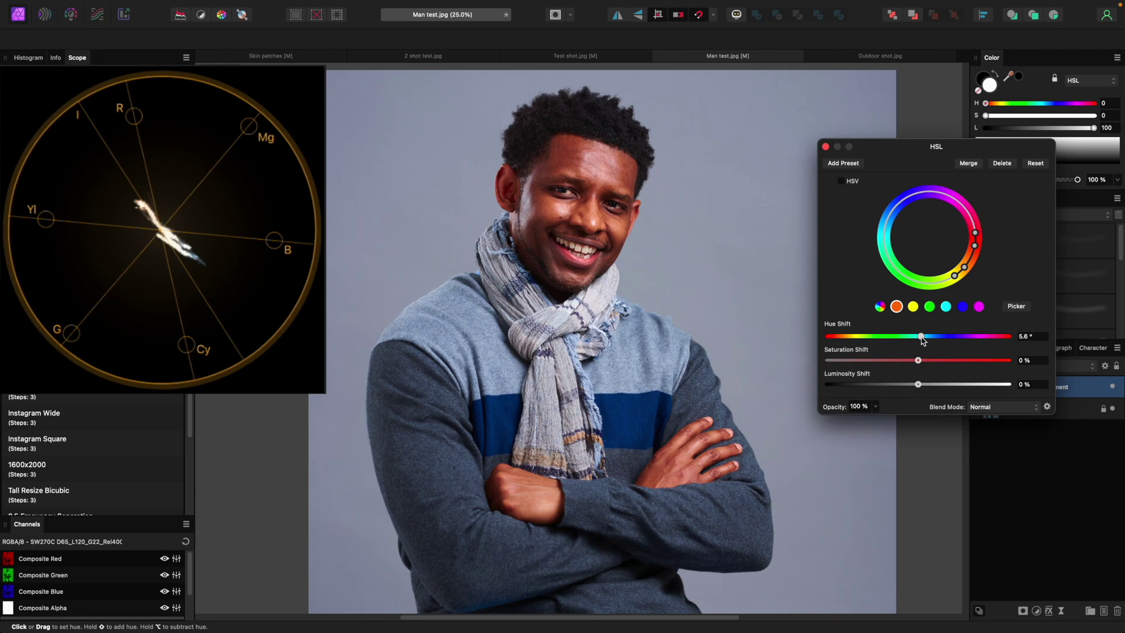
pyautogui.moveTo(918, 359)
pyautogui.mouseDown()
pyautogui.moveTo(904, 363)
pyautogui.moveTo(923, 342)
pyautogui.mouseUp()
pyautogui.click(1116, 390)
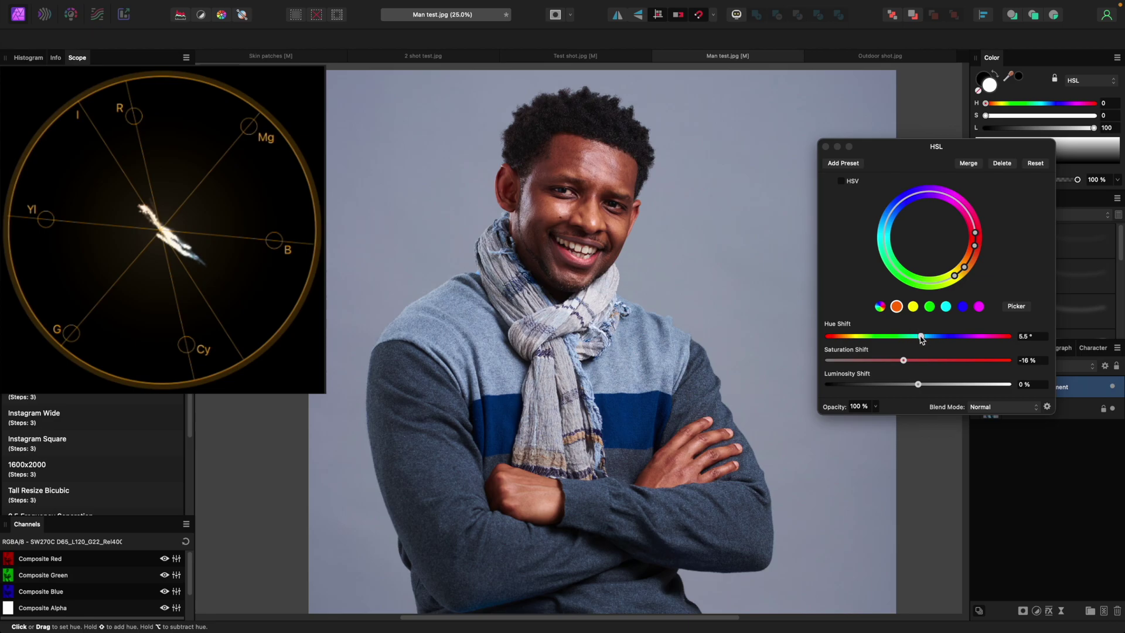
# Fine-tune the man's skin range to a hue shift of 5.4° and a saturation shift of -20 %, and hide the adjustment to compare.
pyautogui.moveTo(922, 338); pyautogui.dragTo(922, 339)
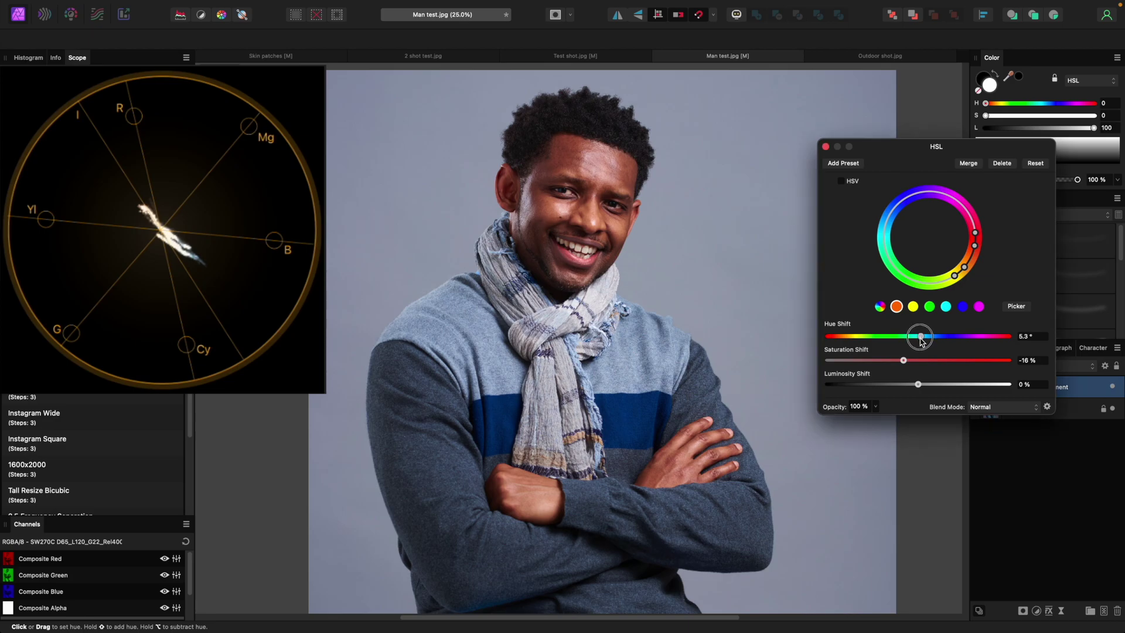
pyautogui.click(920, 337)
pyautogui.click(902, 360)
pyautogui.moveTo(903, 362); pyautogui.dragTo(900, 363)
pyautogui.click(1113, 391)
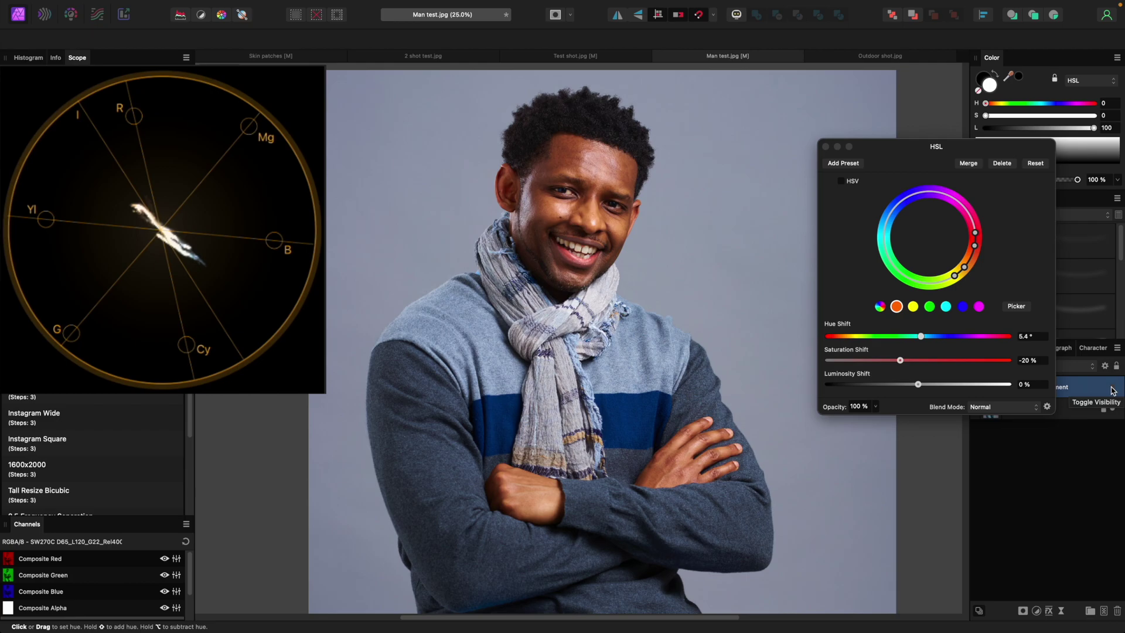
# Show the man's HSL adjustment again and switch to the Outdoor shot.jpg document.
pyautogui.click(1112, 390)
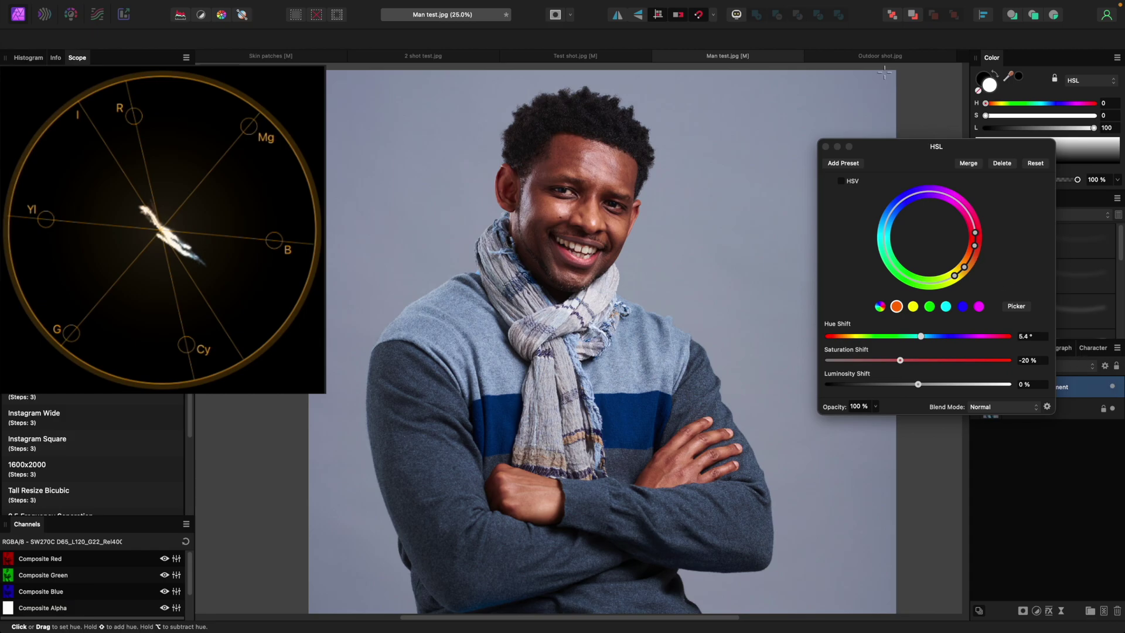
pyautogui.click(875, 56)
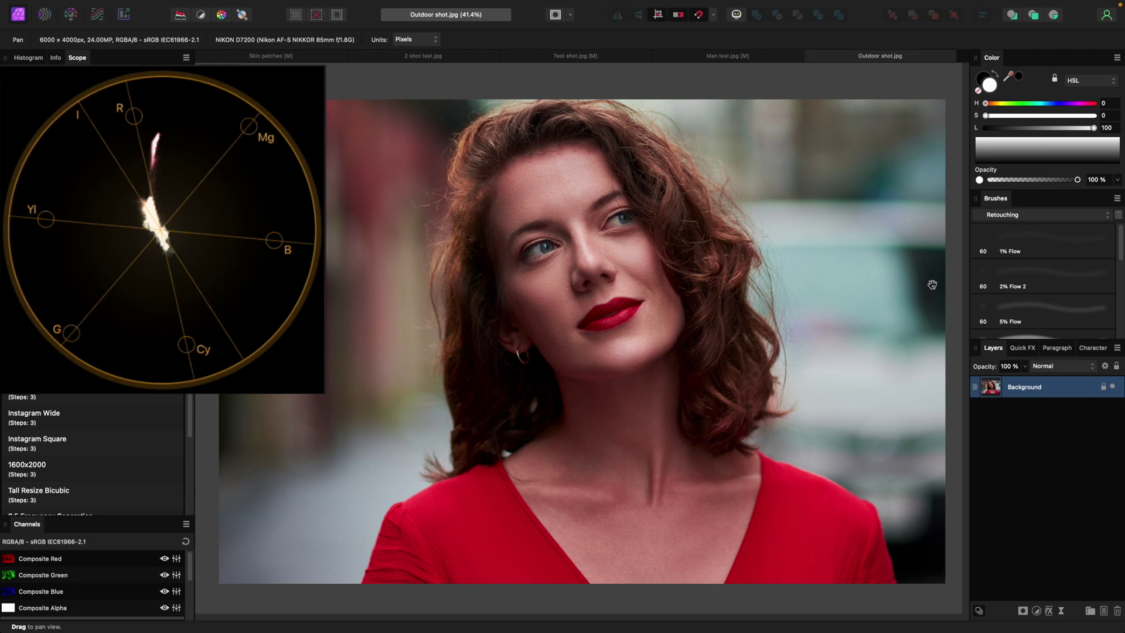
# Crop to a small patch of the woman's forehead to read its skin tone on the vectorscope, and undo the crop.
pyautogui.press('c')
pyautogui.moveTo(946, 585); pyautogui.dragTo(309, 159)
pyautogui.moveTo(267, 129); pyautogui.dragTo(561, 187)
pyautogui.moveTo(605, 219); pyautogui.dragTo(554, 197)
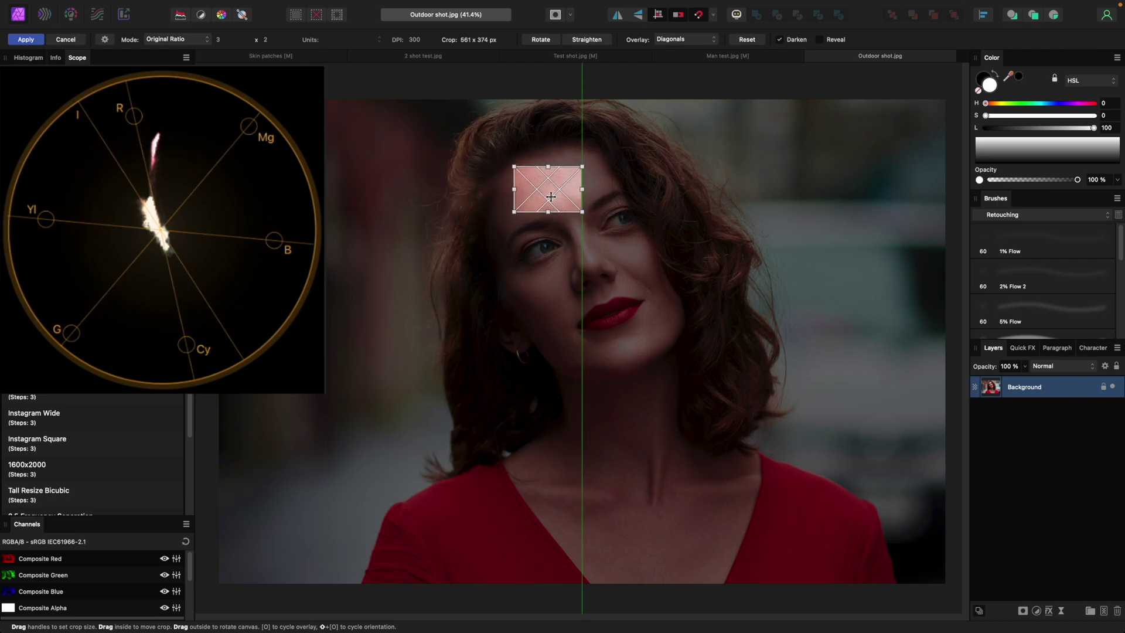
pyautogui.press('Return')
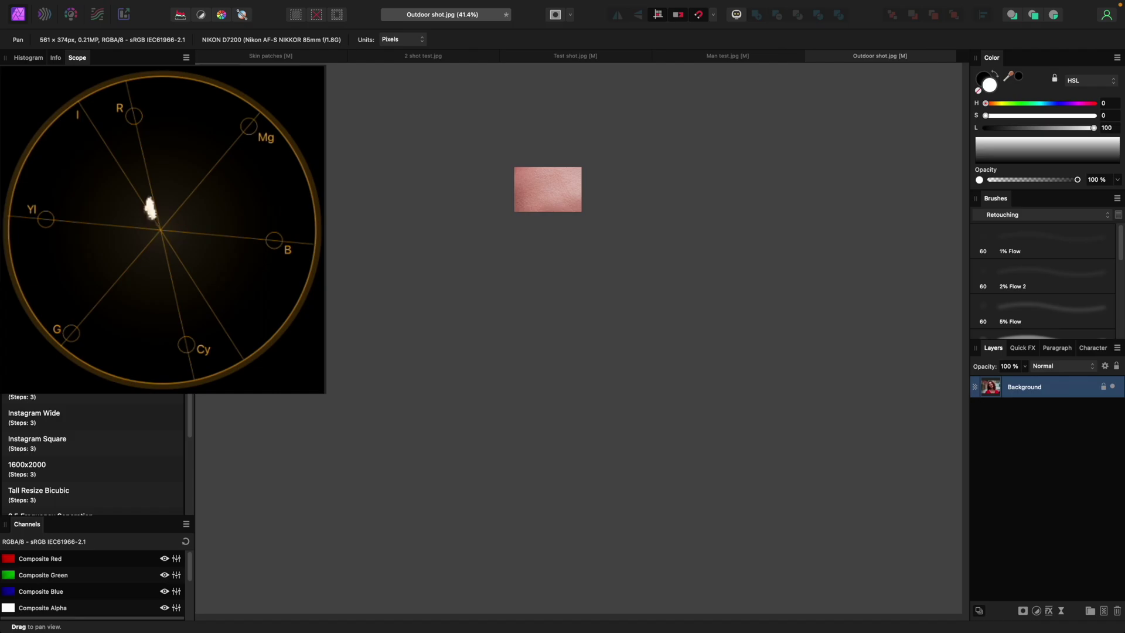
pyautogui.press('super+z')
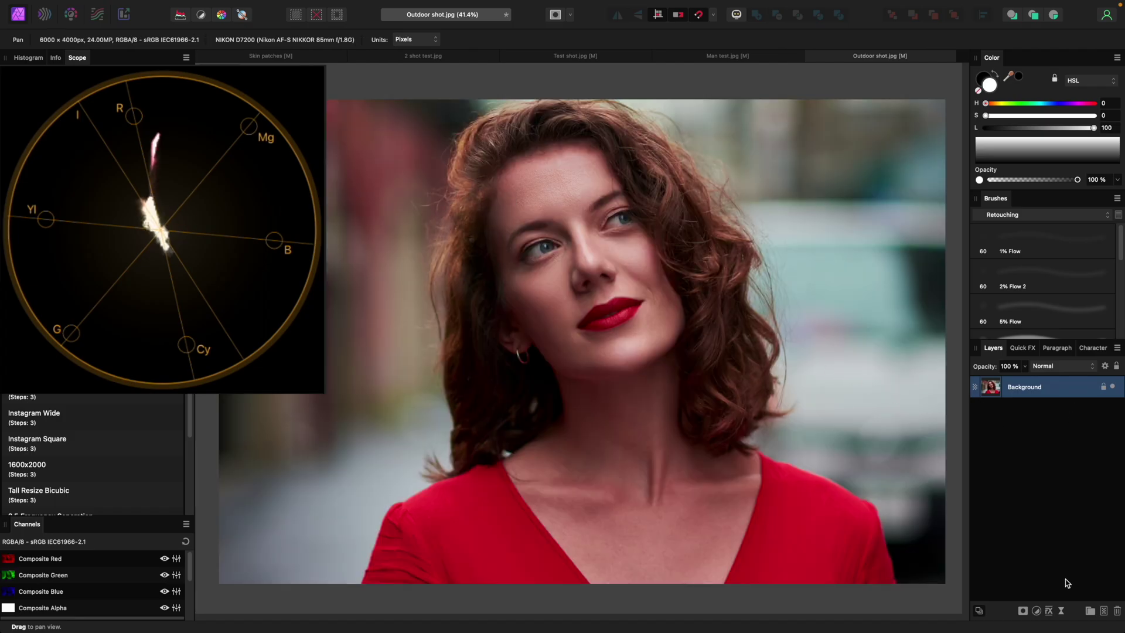
# Add an HSL adjustment to the outdoor portrait and sample the woman's forehead skin as its red colour range.
pyautogui.click(1037, 610)
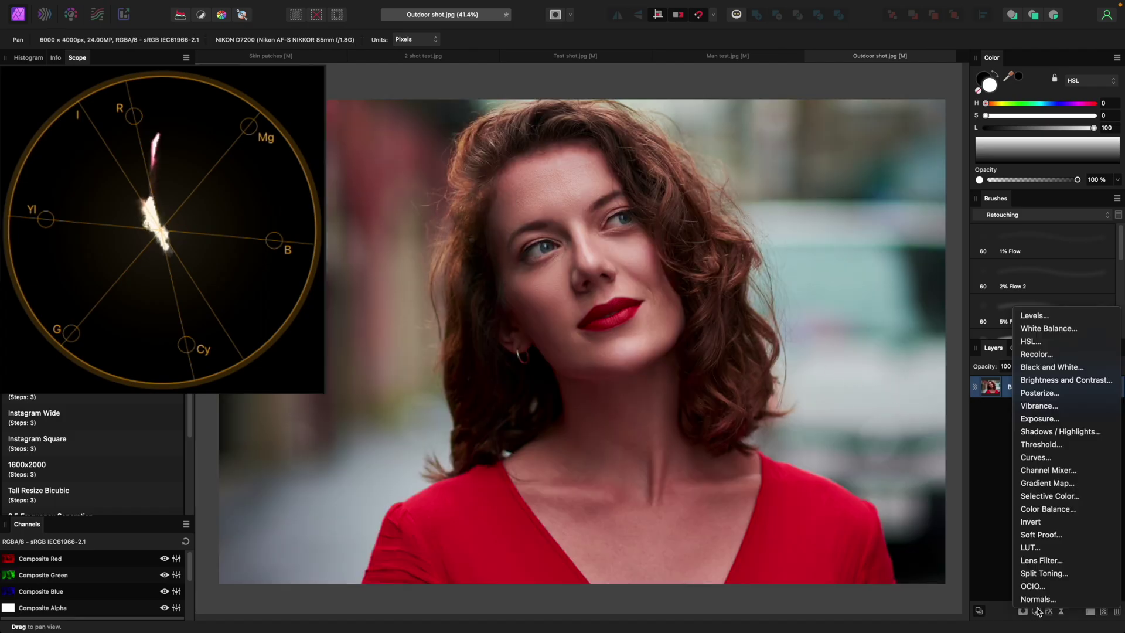
pyautogui.click(1035, 345)
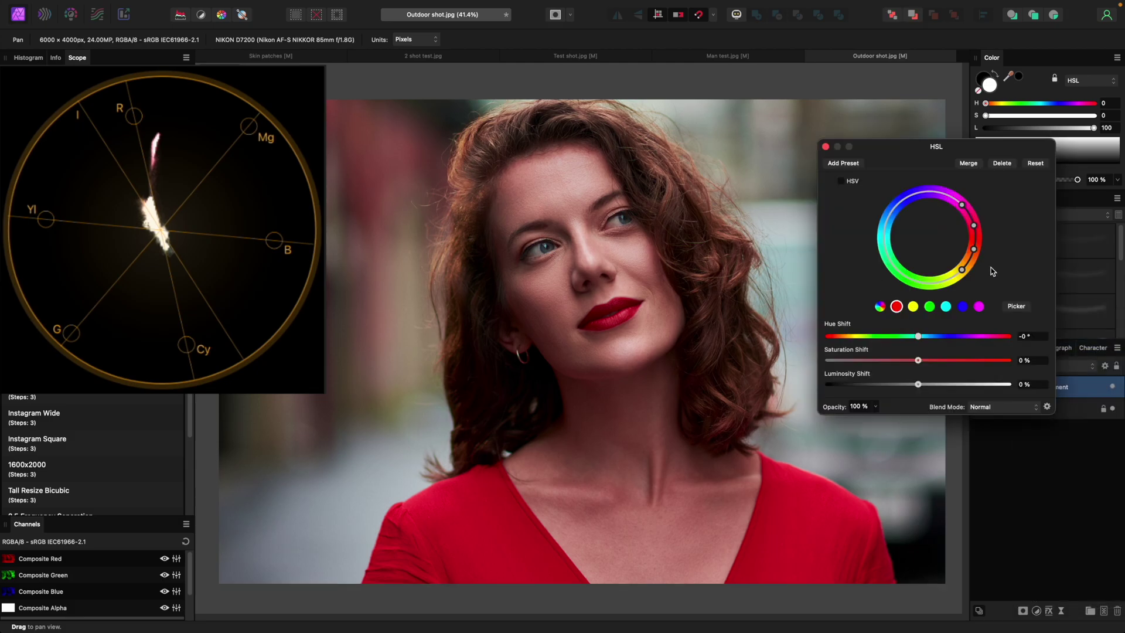
pyautogui.click(1017, 305)
pyautogui.click(545, 205)
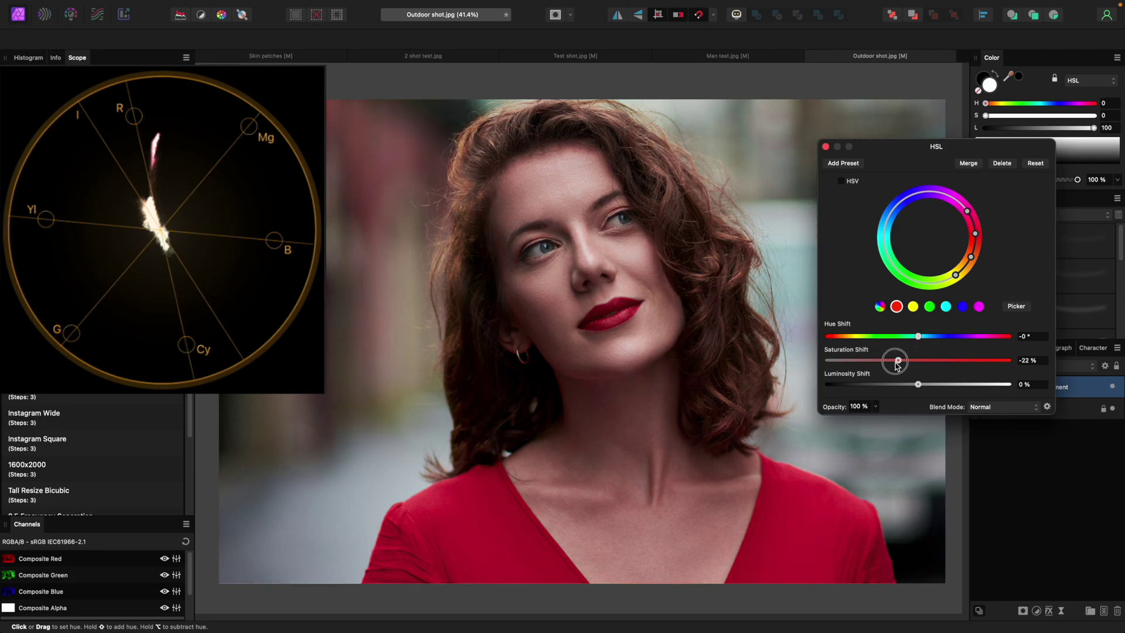
# Narrow the sampled skin range on the colour wheel using a -100 % saturation shift as a preview, and reset that shift to 0 %.
pyautogui.moveTo(918, 360); pyautogui.dragTo(828, 360)
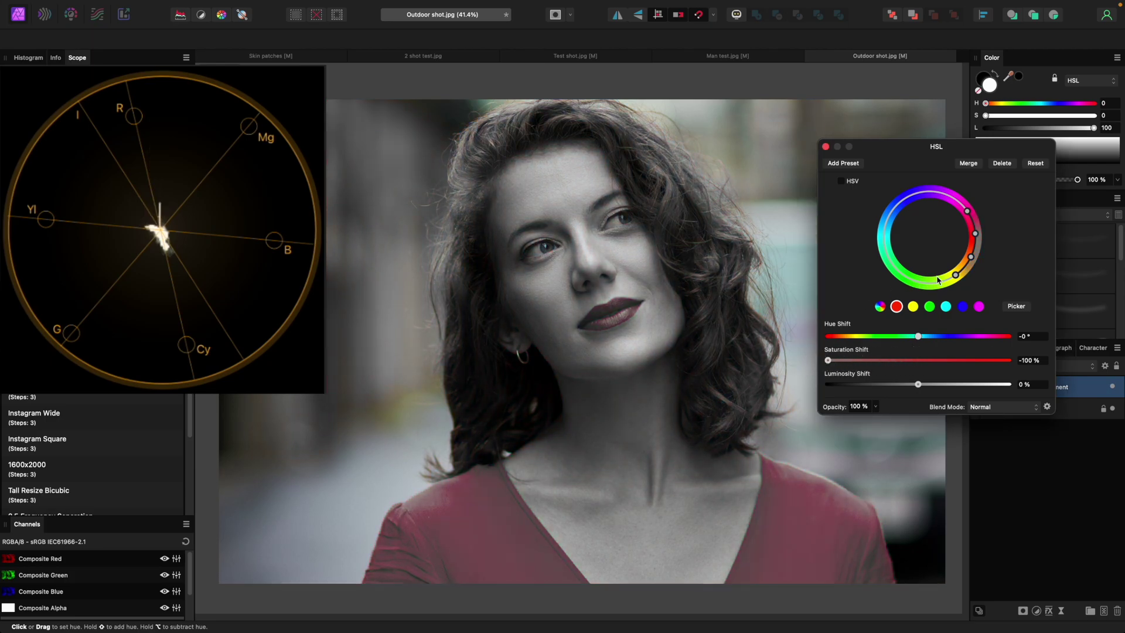
pyautogui.moveTo(957, 279); pyautogui.dragTo(977, 233)
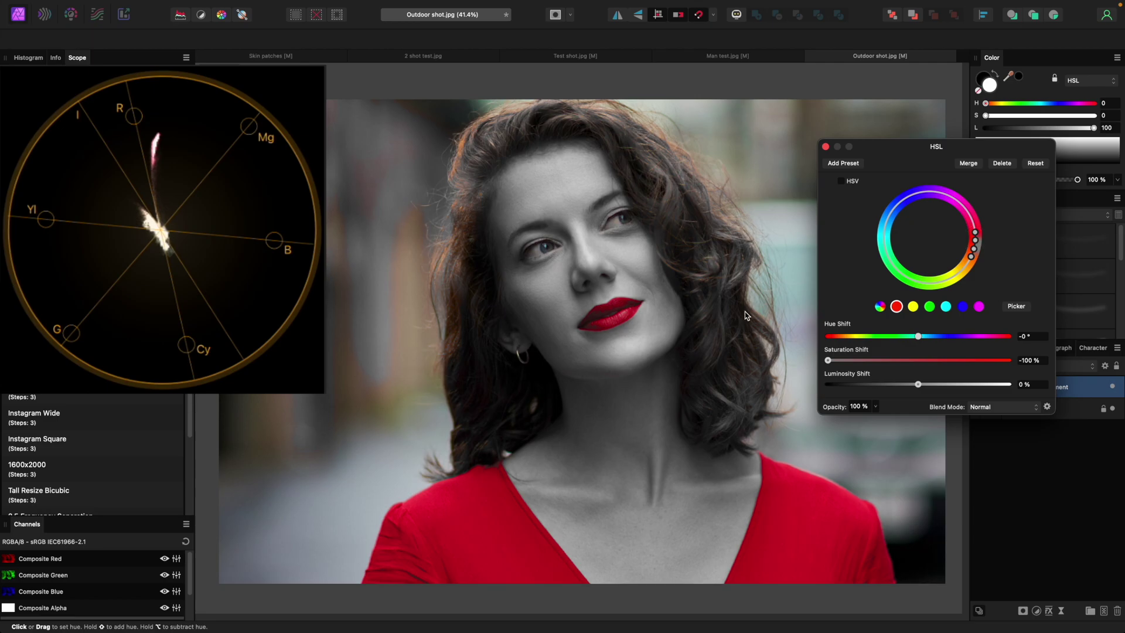
pyautogui.doubleClick(828, 361)
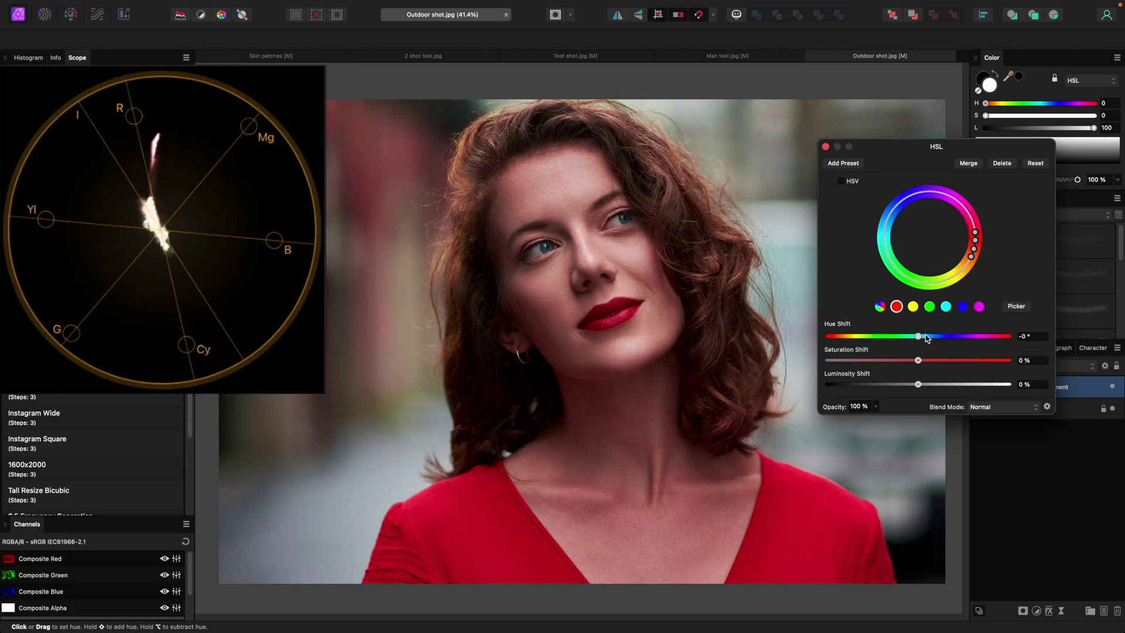
# Set the woman's skin range to a hue shift of -9.3° and a saturation shift of -4 %, and compare with the adjustment off.
pyautogui.moveTo(918, 338); pyautogui.dragTo(914, 339)
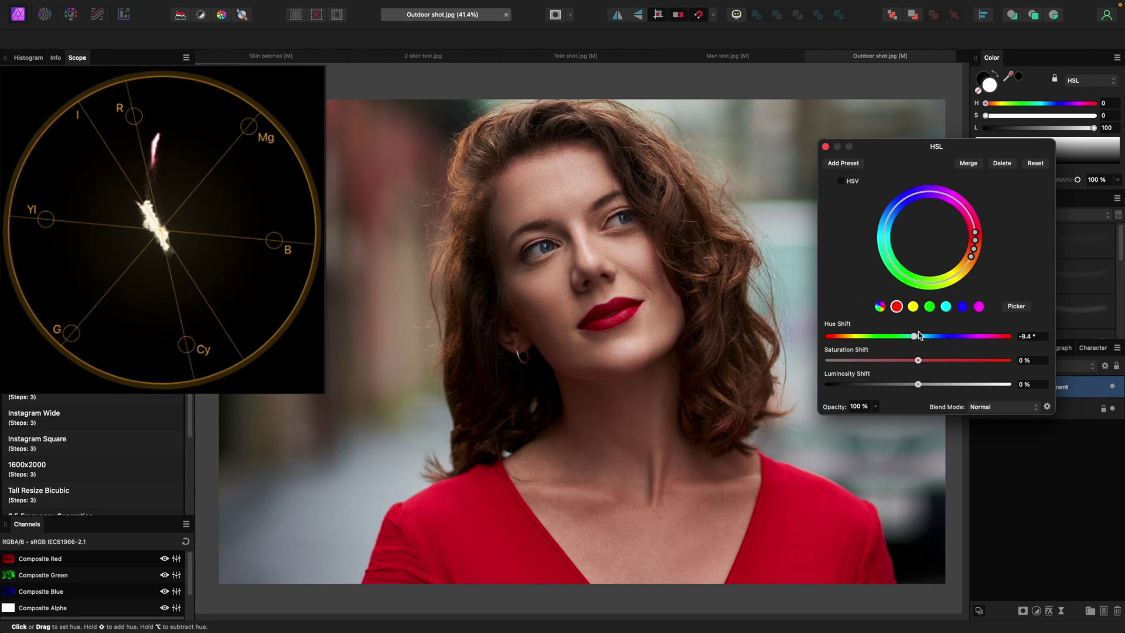
pyautogui.moveTo(916, 340); pyautogui.dragTo(915, 340)
pyautogui.moveTo(918, 361); pyautogui.dragTo(916, 365)
pyautogui.click(1113, 390)
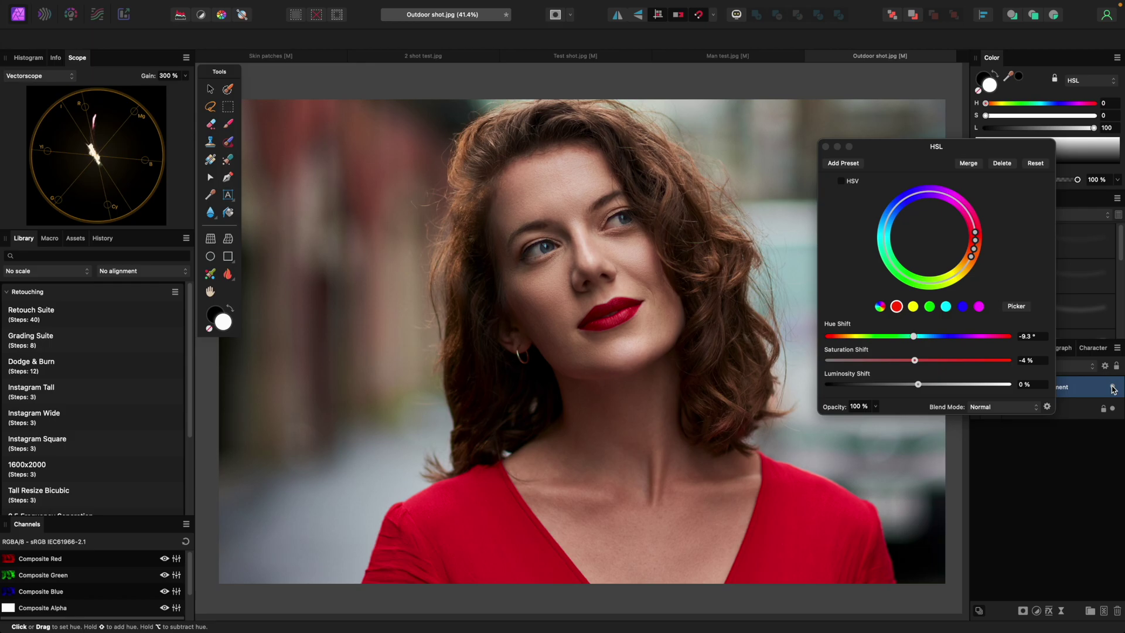
pyautogui.click(826, 146)
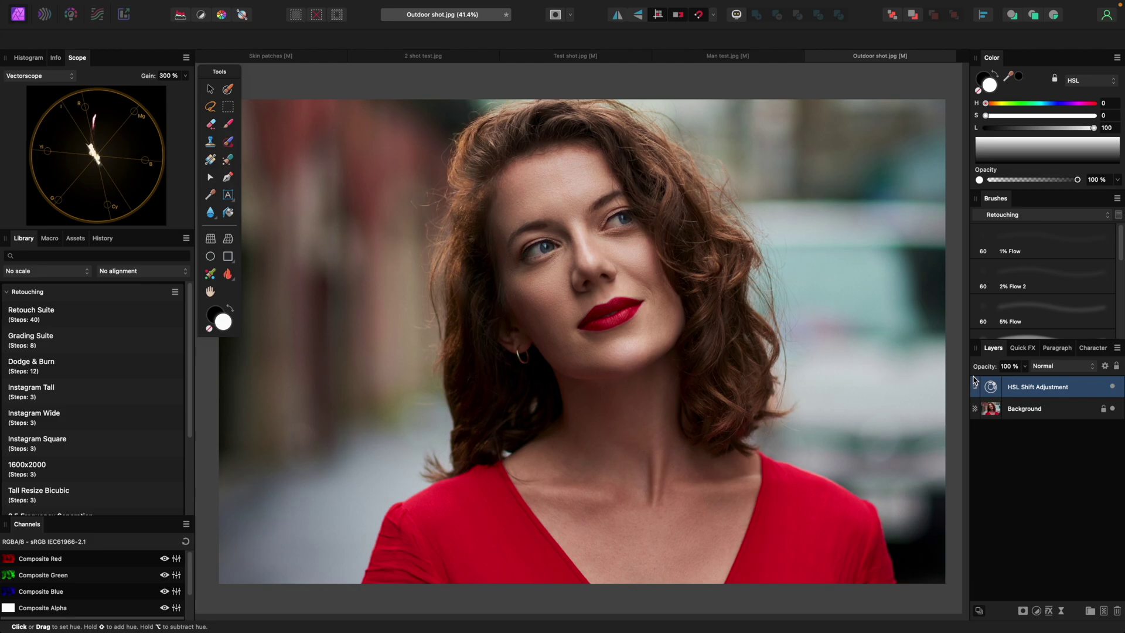
# Invert the HSL adjustment's mask to black and ready the Paint Brush with white as the active colour.
pyautogui.press('b')
pyautogui.press('x')
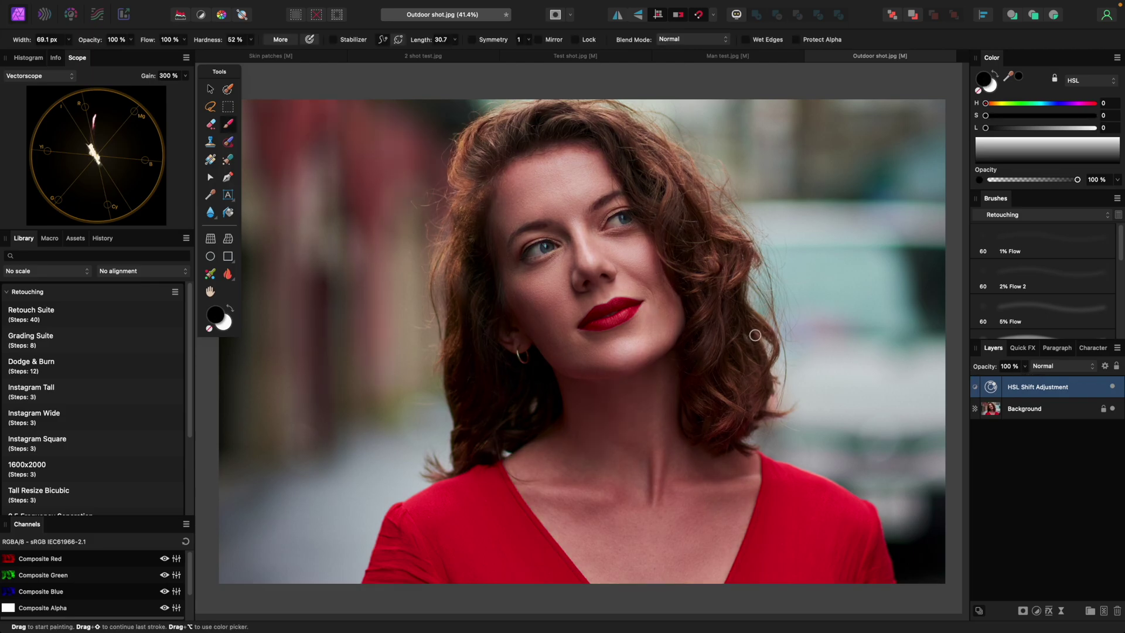
pyautogui.press('super+i')
pyautogui.press('x')
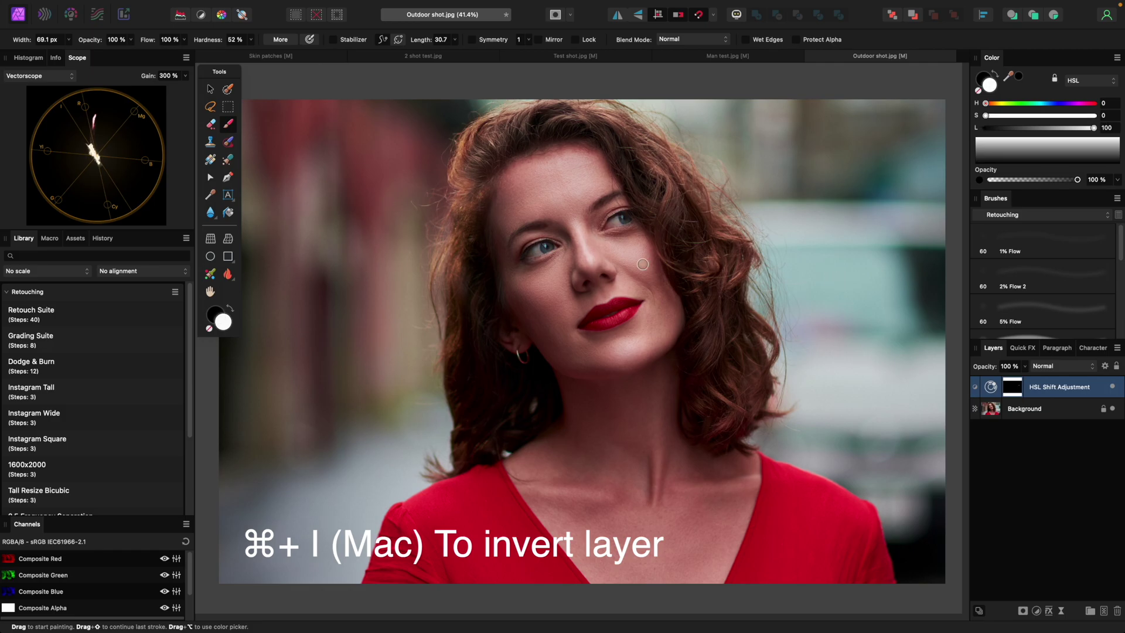
# Paint white on the adjustment's mask over the woman's face, neck and chest, varying the brush width up to about 293 px.
pyautogui.press(']')
pyautogui.press(']')
pyautogui.press(']')
pyautogui.press(']')
pyautogui.press(']')
pyautogui.press(']')
pyautogui.press('[')
pyautogui.press('[')
pyautogui.moveTo(604, 199)
pyautogui.mouseDown()
pyautogui.moveTo(581, 158)
pyautogui.moveTo(551, 160)
pyautogui.moveTo(527, 175)
pyautogui.moveTo(528, 215)
pyautogui.mouseUp()
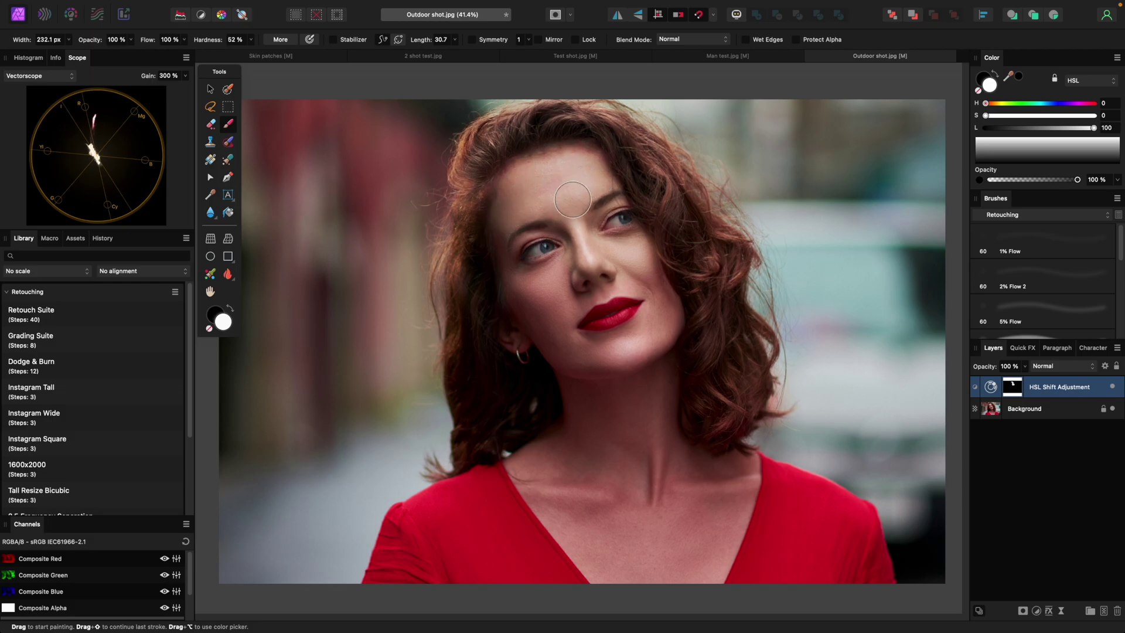
pyautogui.press('[')
pyautogui.press('[')
pyautogui.press('[')
pyautogui.moveTo(512, 279)
pyautogui.mouseDown()
pyautogui.moveTo(530, 228)
pyautogui.moveTo(559, 224)
pyautogui.moveTo(587, 259)
pyautogui.moveTo(539, 270)
pyautogui.moveTo(554, 269)
pyautogui.moveTo(539, 289)
pyautogui.moveTo(636, 242)
pyautogui.moveTo(671, 305)
pyautogui.moveTo(650, 333)
pyautogui.moveTo(665, 285)
pyautogui.moveTo(599, 279)
pyautogui.moveTo(564, 299)
pyautogui.moveTo(523, 297)
pyautogui.moveTo(519, 335)
pyautogui.moveTo(537, 321)
pyautogui.moveTo(561, 336)
pyautogui.moveTo(578, 293)
pyautogui.moveTo(561, 309)
pyautogui.moveTo(569, 352)
pyautogui.moveTo(650, 334)
pyautogui.moveTo(645, 371)
pyautogui.moveTo(659, 360)
pyautogui.moveTo(640, 394)
pyautogui.moveTo(571, 380)
pyautogui.moveTo(553, 350)
pyautogui.moveTo(578, 450)
pyautogui.moveTo(526, 462)
pyautogui.moveTo(601, 575)
pyautogui.moveTo(640, 581)
pyautogui.moveTo(711, 568)
pyautogui.moveTo(743, 467)
pyautogui.moveTo(737, 453)
pyautogui.moveTo(675, 451)
pyautogui.moveTo(652, 414)
pyautogui.moveTo(650, 382)
pyautogui.moveTo(609, 409)
pyautogui.moveTo(660, 485)
pyautogui.moveTo(688, 502)
pyautogui.moveTo(588, 437)
pyautogui.moveTo(619, 551)
pyautogui.moveTo(620, 504)
pyautogui.moveTo(690, 530)
pyautogui.moveTo(635, 477)
pyautogui.moveTo(589, 373)
pyautogui.moveTo(648, 336)
pyautogui.moveTo(667, 309)
pyautogui.mouseUp()
pyautogui.press(']')
pyautogui.press(']')
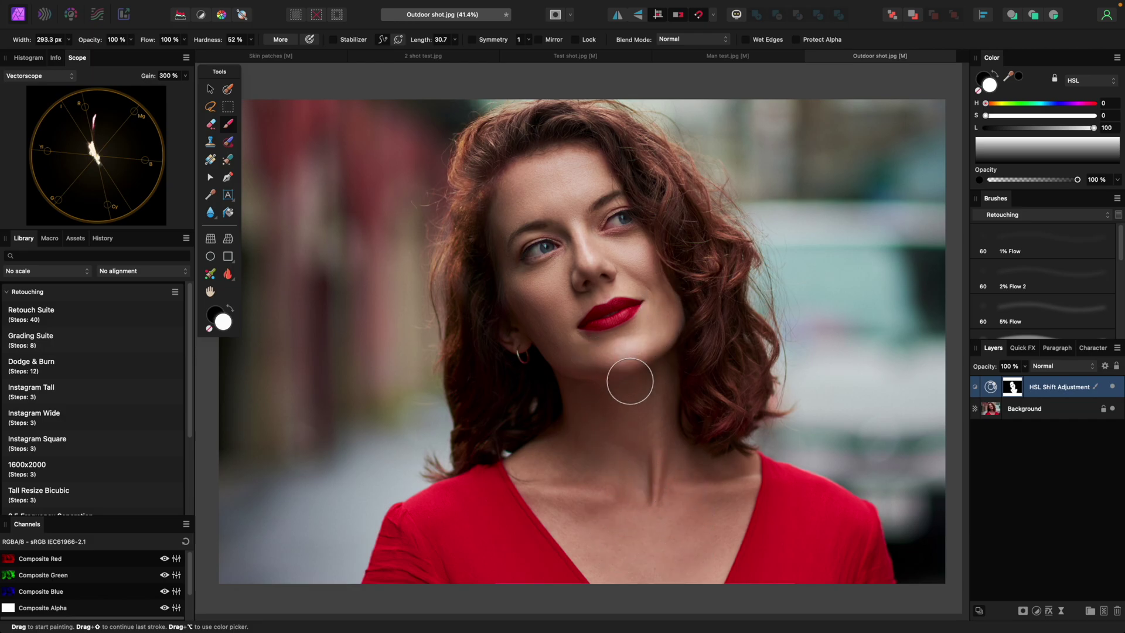
# Compare the portrait with the masked adjustment off and on, and fine-tune its saturation and hue shifts slightly closer to zero.
pyautogui.click(1113, 387)
pyautogui.click(1114, 387)
pyautogui.doubleClick(991, 387)
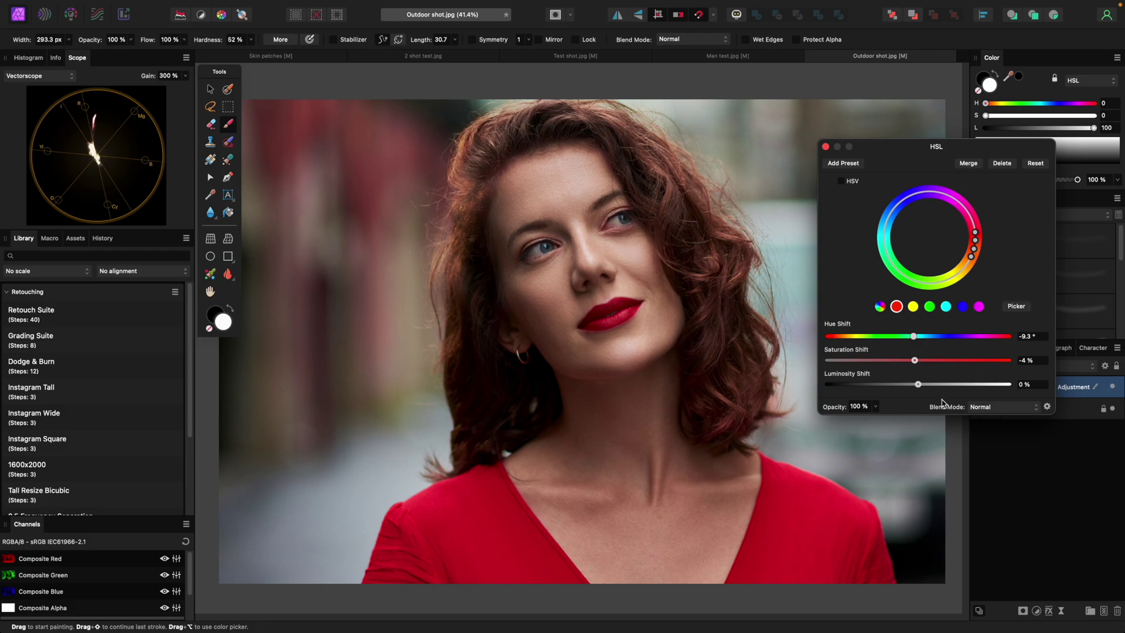
pyautogui.moveTo(916, 360); pyautogui.dragTo(917, 361)
pyautogui.moveTo(915, 339); pyautogui.dragTo(918, 342)
pyautogui.click(825, 146)
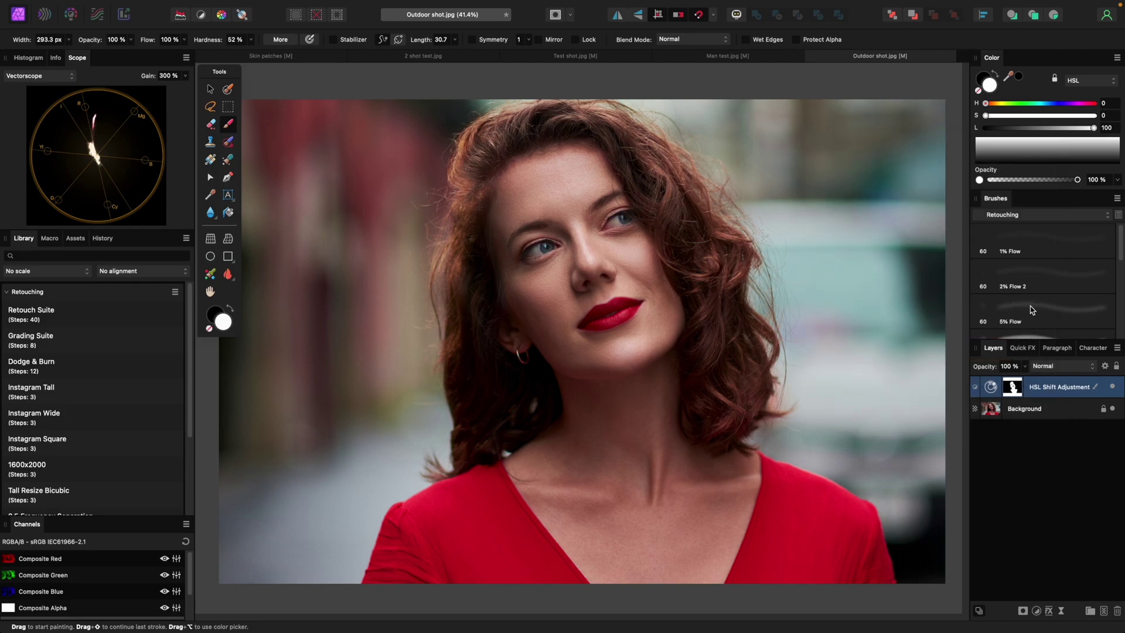